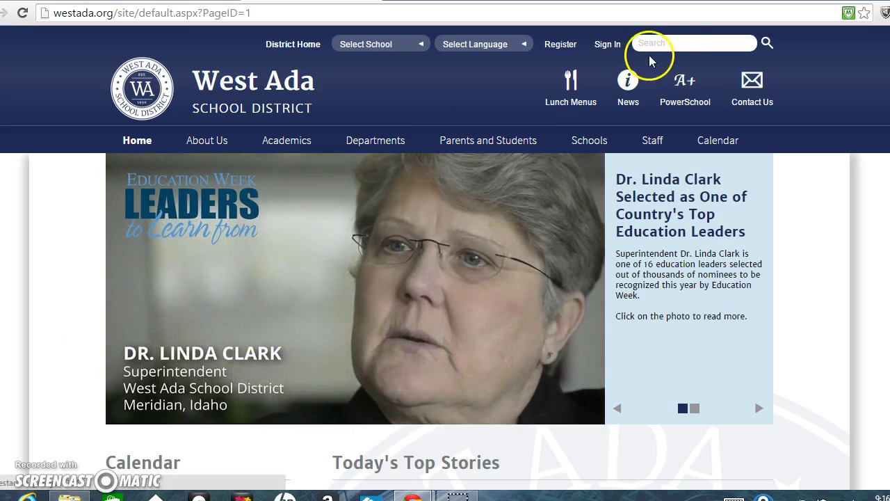
# Step: Search the West Ada district site for the agriculture teacher by name and school
pyautogui.click(677, 40)
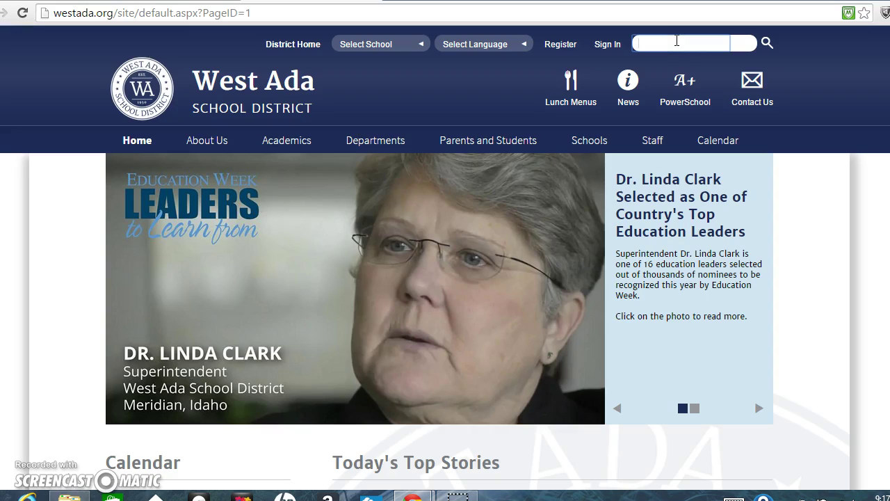
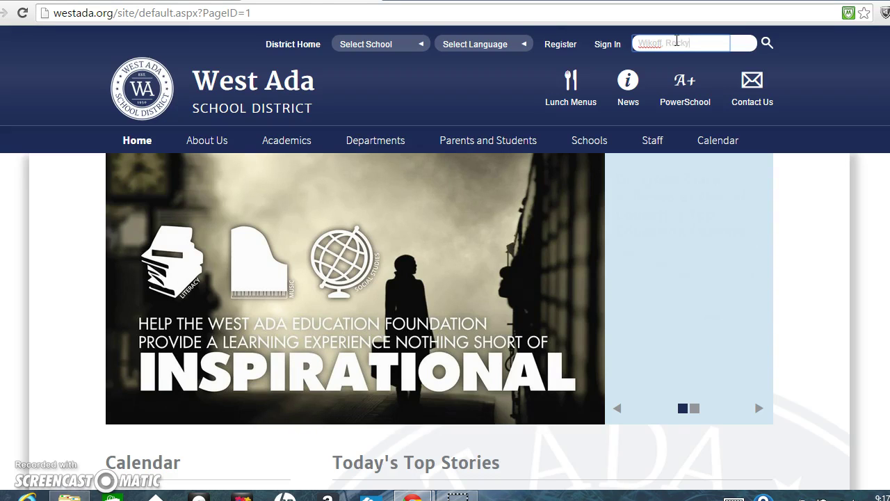
pyautogui.press('Return')
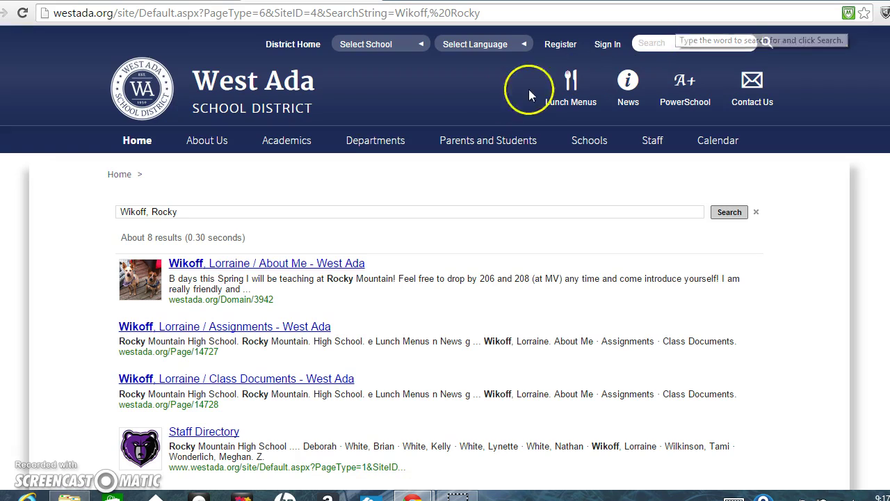
# Step: Open the teacher's About Me page, then the Class Calendar showing April 2015
pyautogui.click(284, 269)
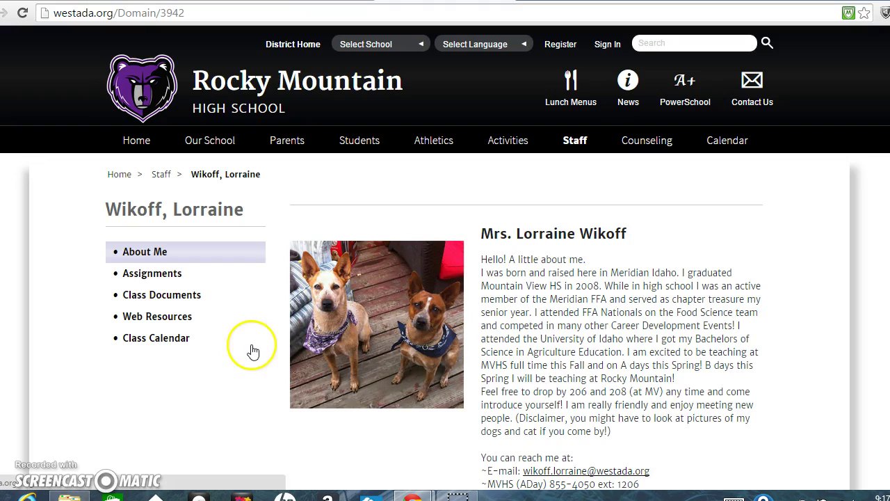
pyautogui.click(143, 344)
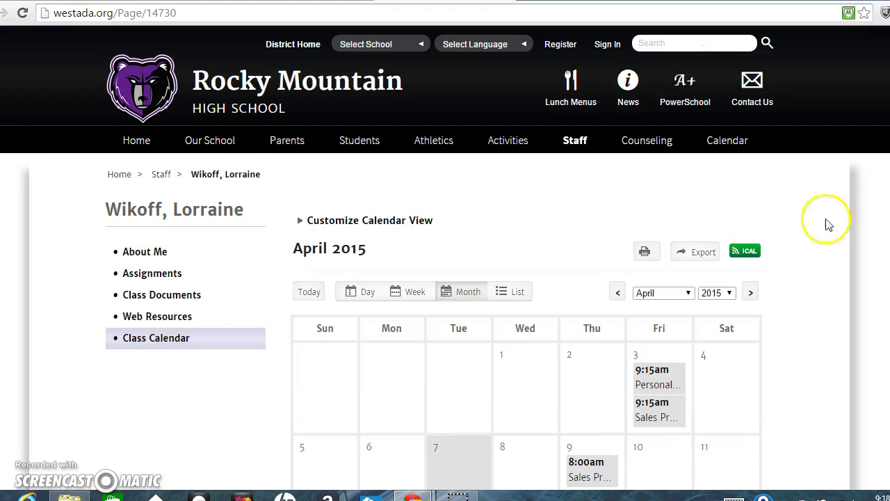
# Step: Open the 8:00am April 24 Animal Science and Personal Skills calendar event
pyautogui.scroll(-4, 445, 278)
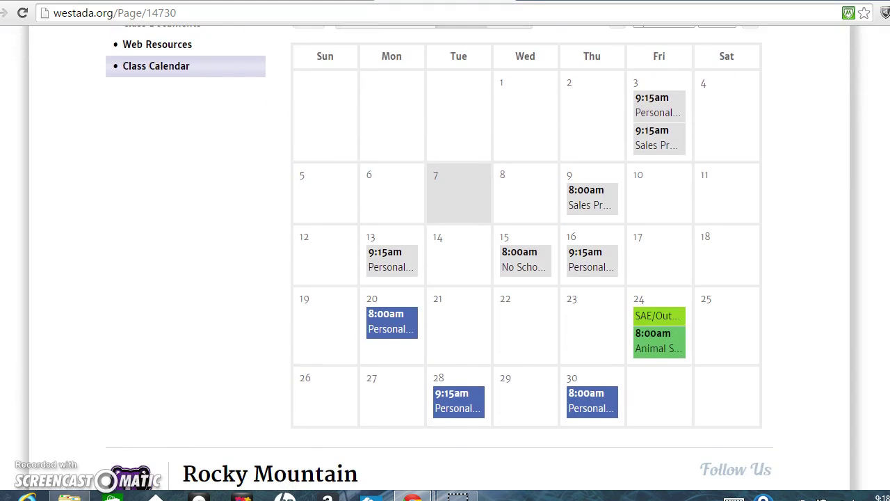
pyautogui.scroll(-1, 440, 257)
pyautogui.moveTo(647, 93)
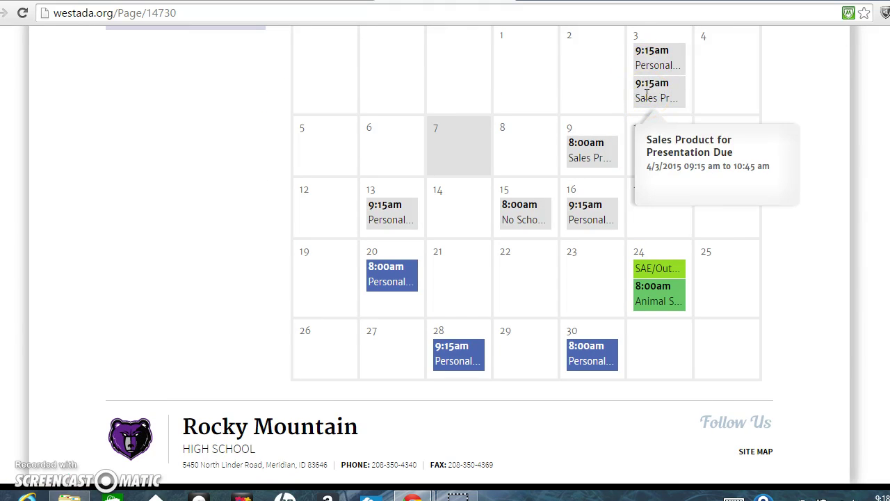
pyautogui.moveTo(596, 152)
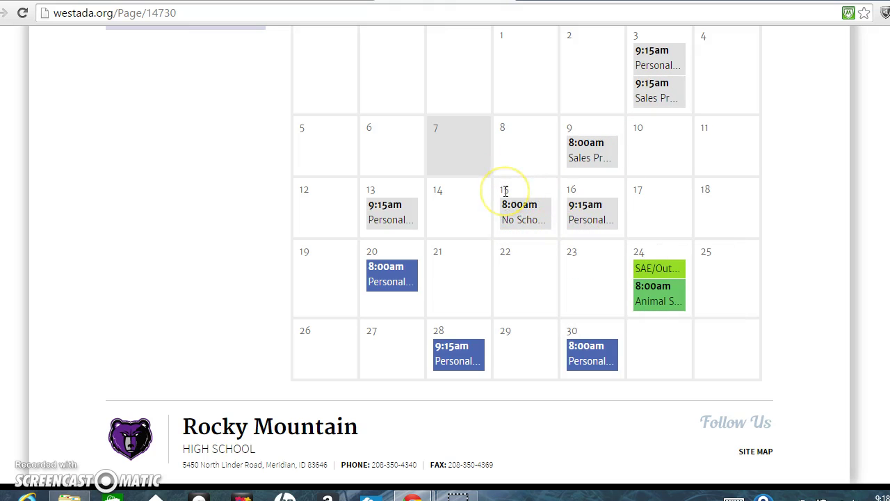
pyautogui.moveTo(661, 270)
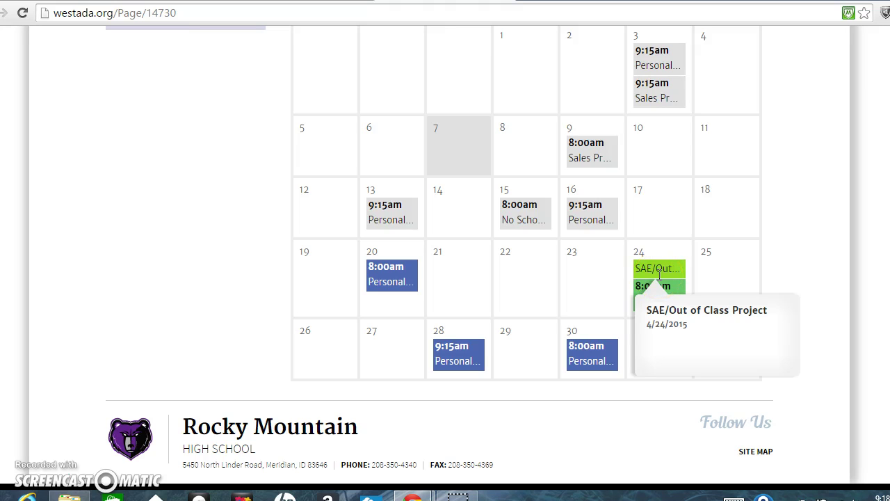
pyautogui.click(655, 288)
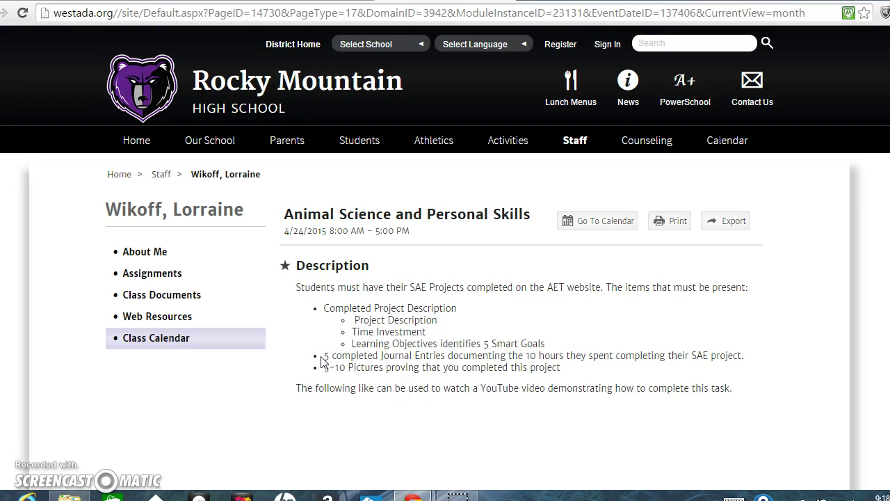
# Step: Highlight the '10 hours' journal requirement, then switch to the AET browser tab
pyautogui.moveTo(523, 355); pyautogui.dragTo(560, 358)
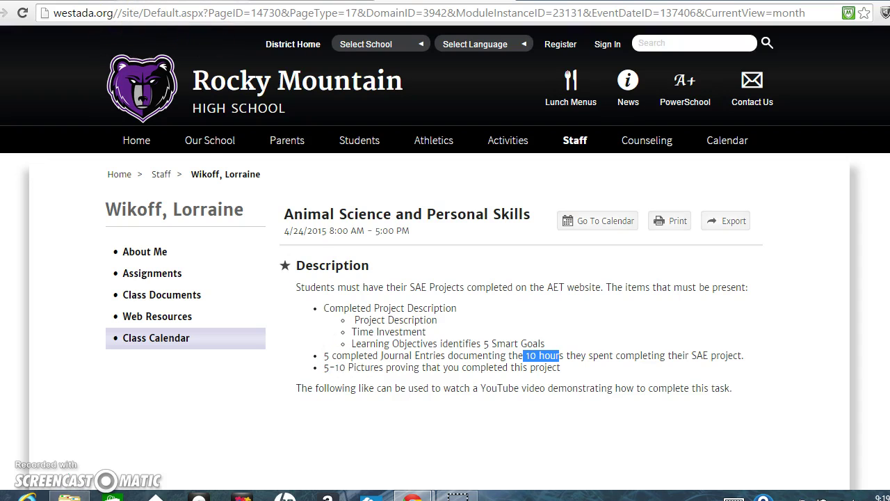
pyautogui.click(202, 13)
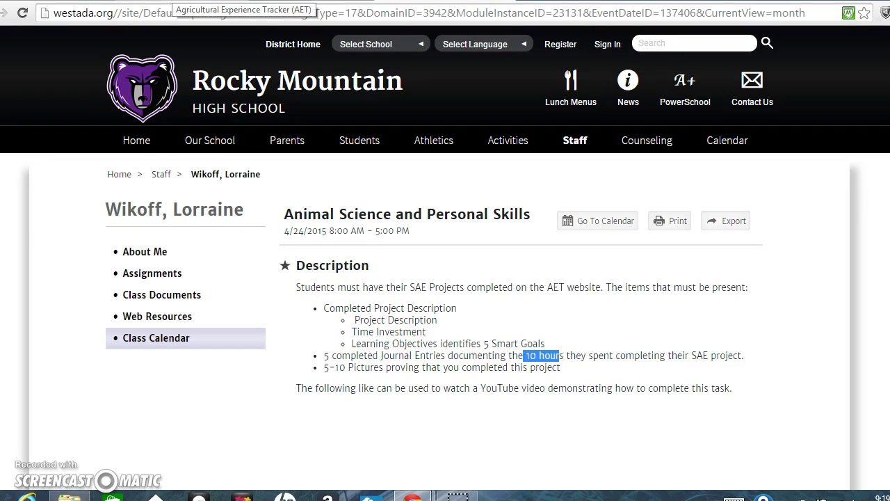
pyautogui.click(172, 1)
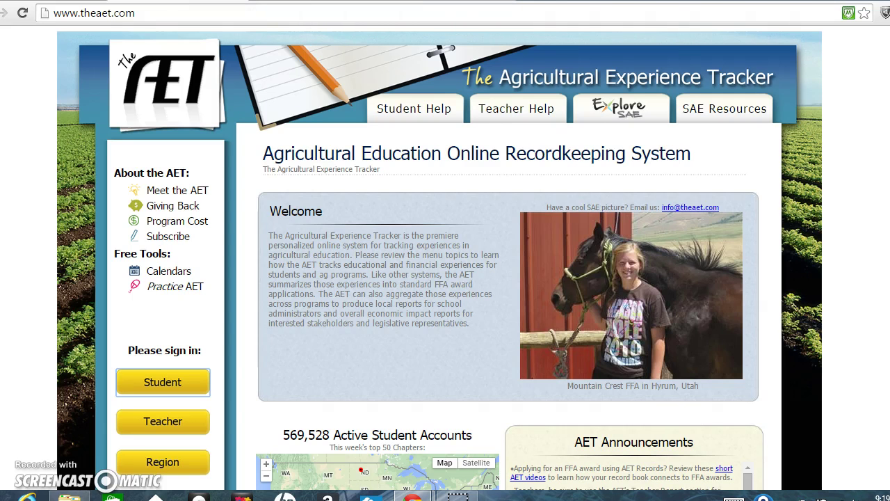
# Step: Sign in to The AET as a student using the saved username and the account password
pyautogui.click(162, 382)
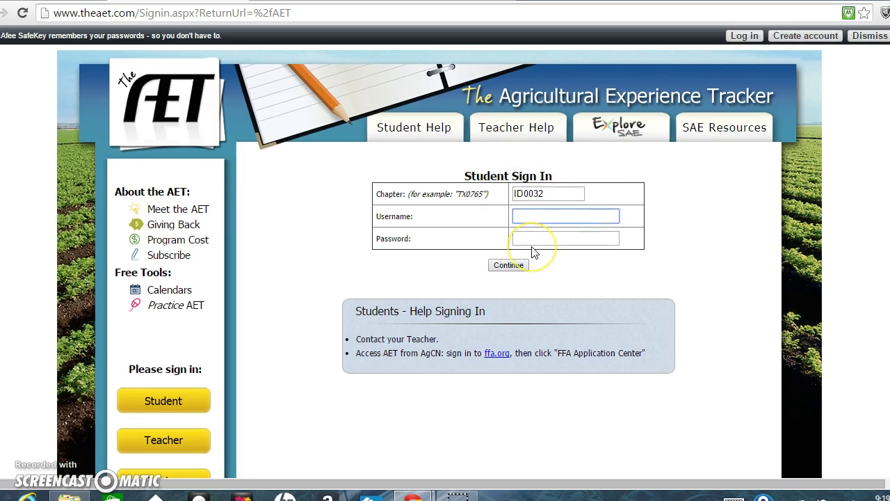
pyautogui.click(532, 232)
pyautogui.click(534, 237)
pyautogui.write('•••')
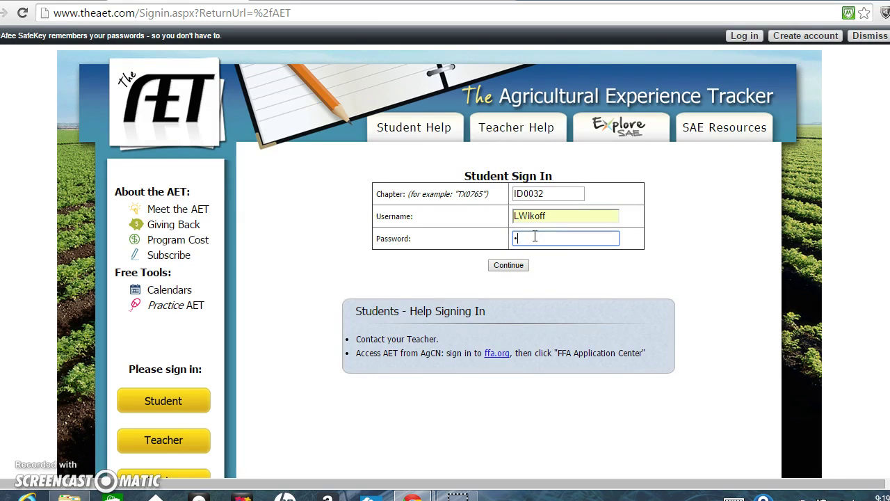
pyautogui.write('***')
pyautogui.press('Return')
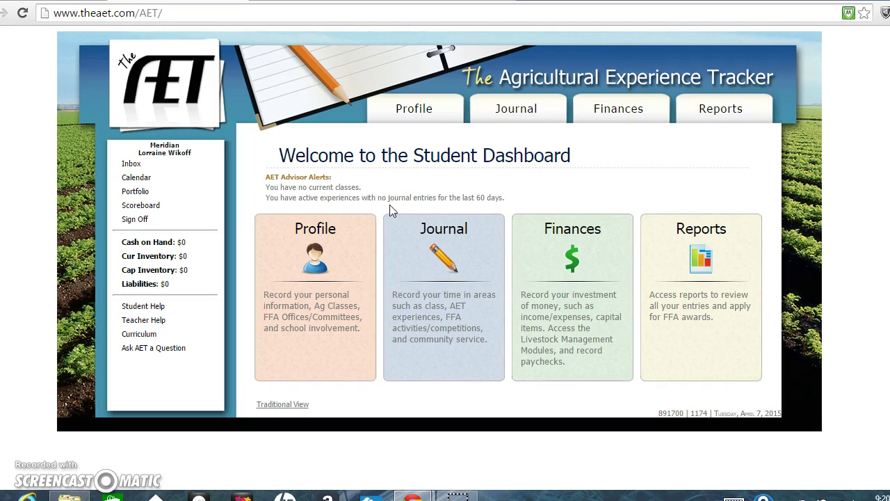
# Step: From the SAE experiences list, open Bird Watching's journal entries, currently 0
pyautogui.click(417, 198)
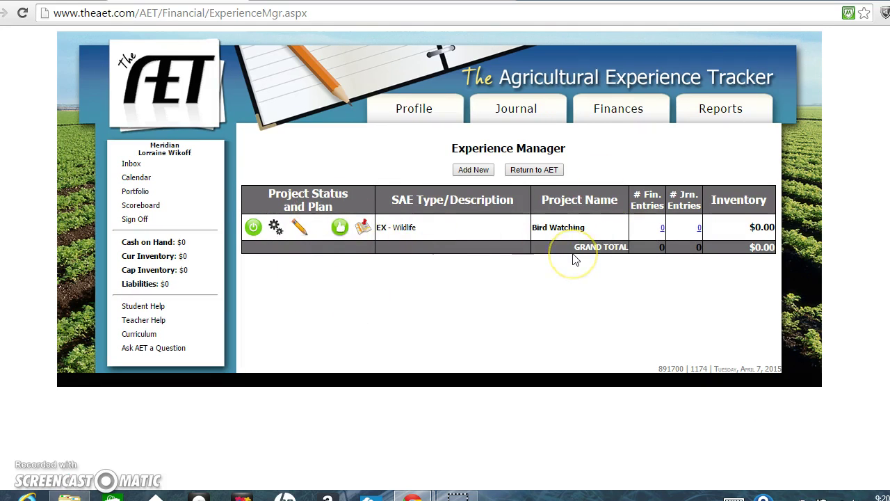
pyautogui.moveTo(592, 231); pyautogui.dragTo(520, 221)
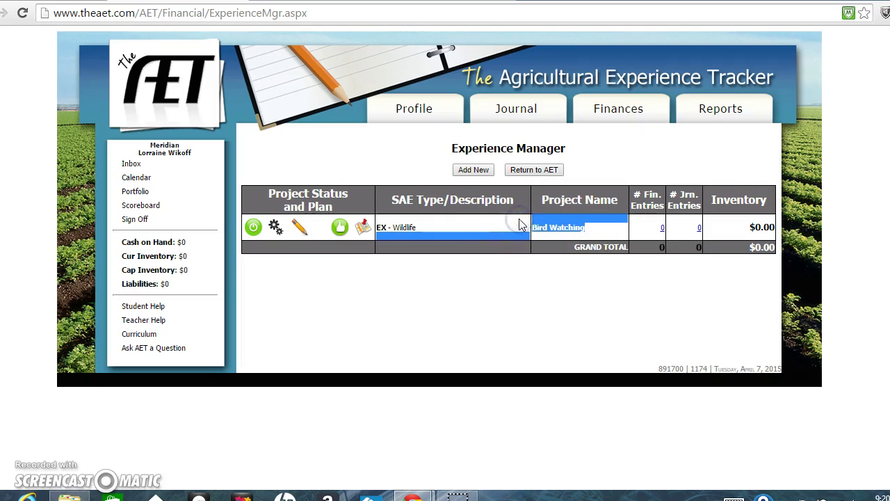
pyautogui.click(520, 222)
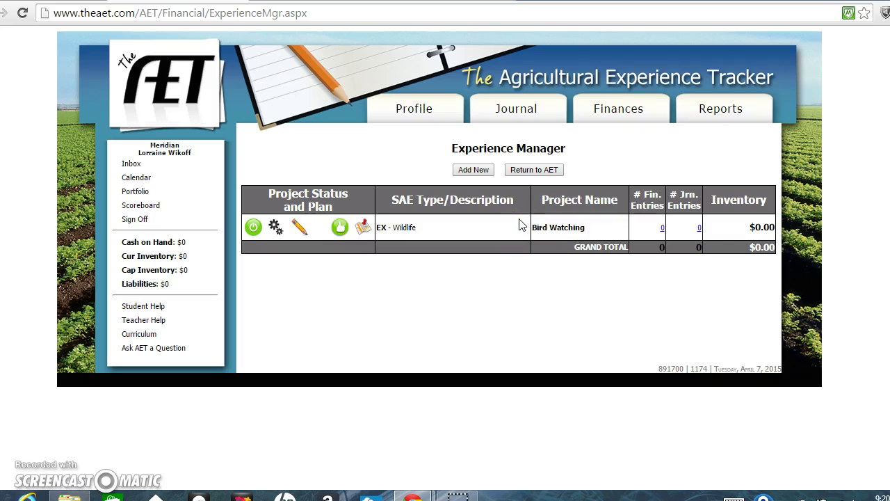
pyautogui.click(699, 228)
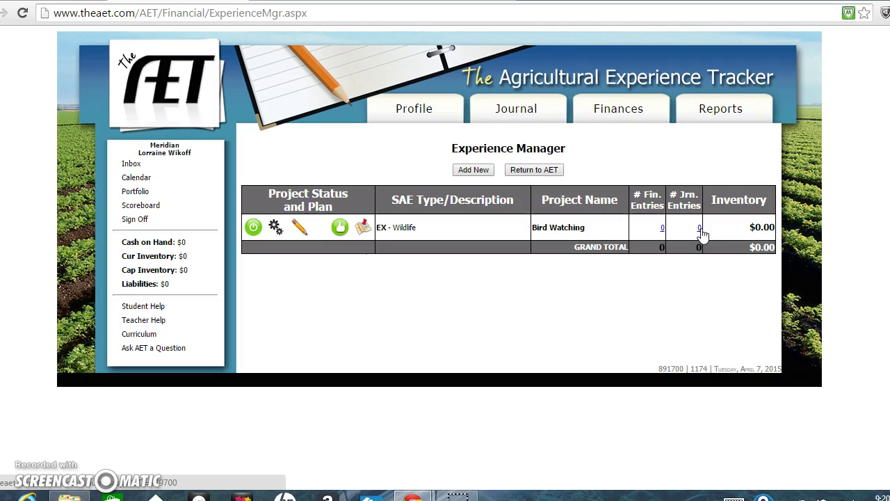
pyautogui.click(699, 228)
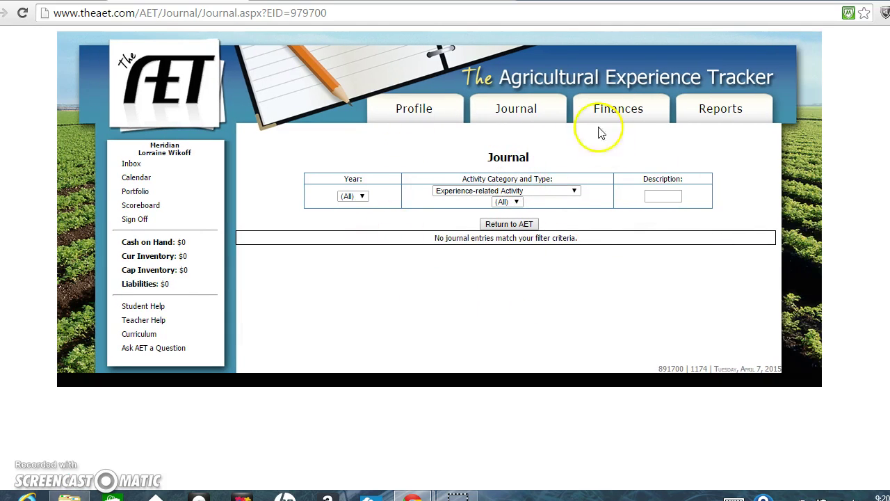
# Step: Start a new 'Time in your AET Experiences (SAEs)' entry from the Student Journal
pyautogui.click(518, 111)
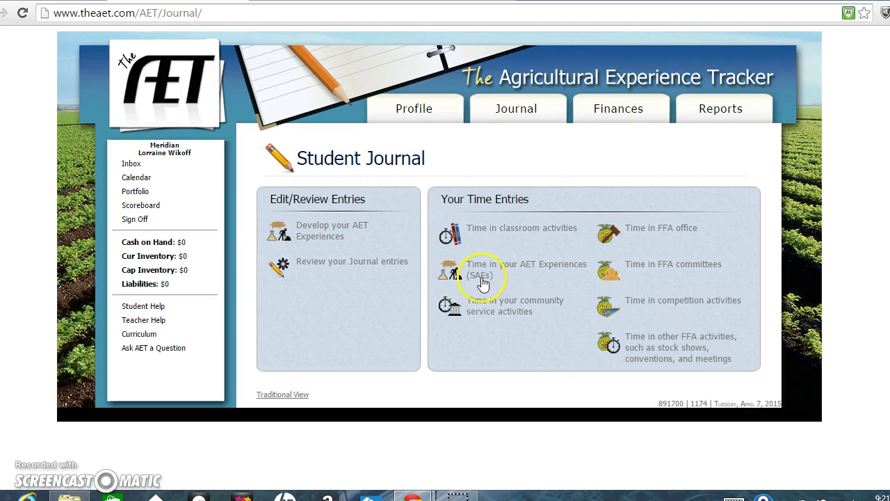
pyautogui.click(479, 279)
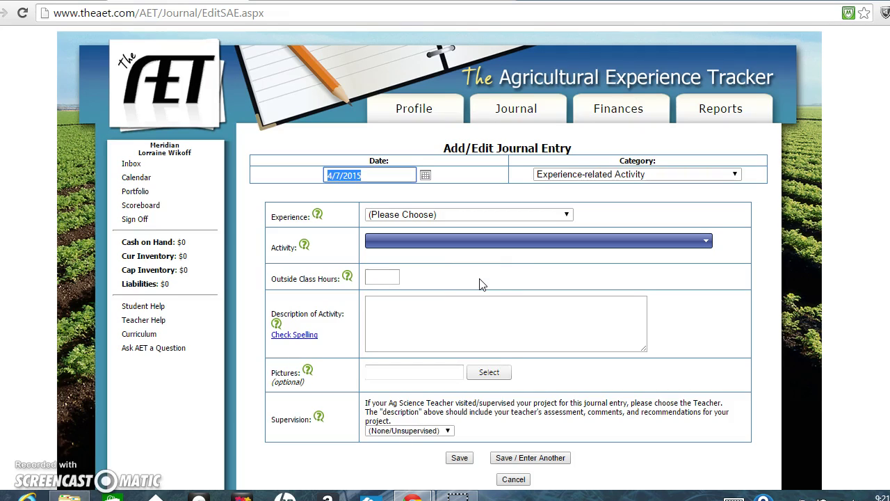
# Step: Set the journal entry date to 3/28/2015
pyautogui.click(424, 175)
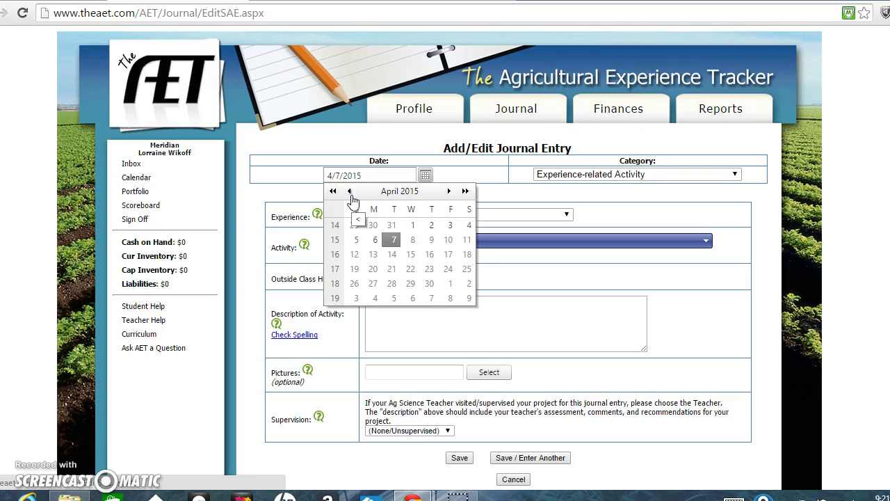
pyautogui.click(349, 192)
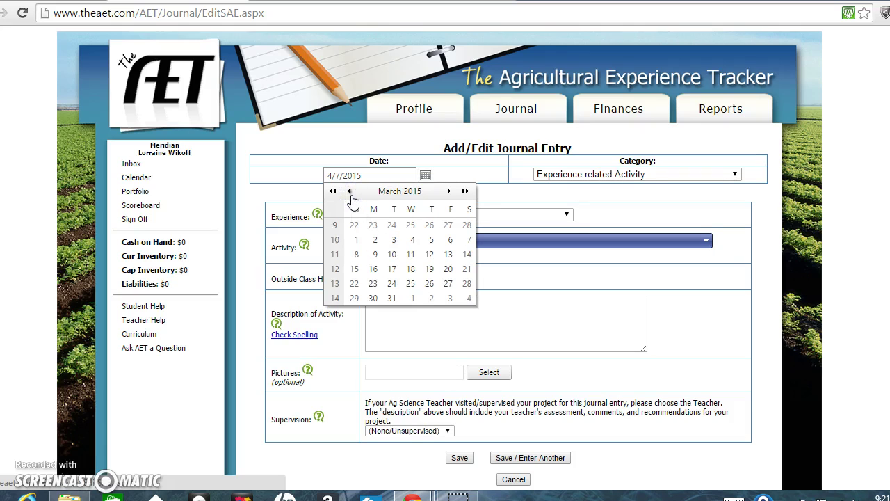
pyautogui.click(467, 285)
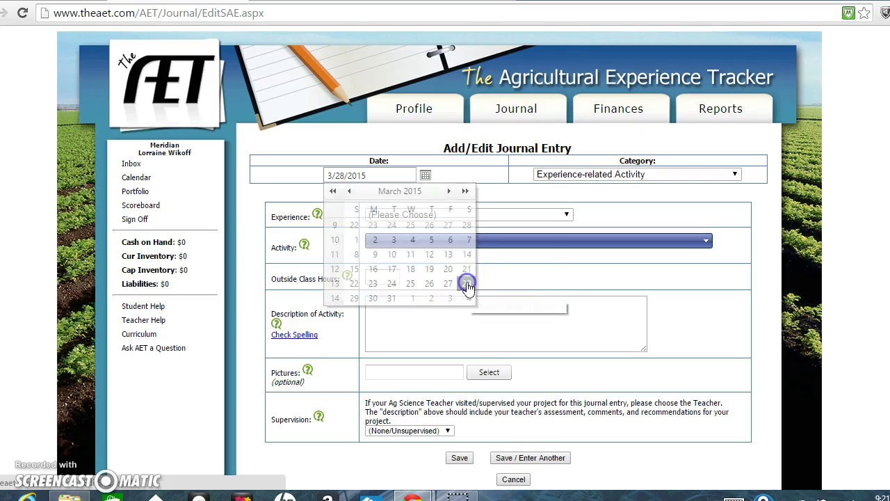
# Step: Choose Bird Watching as the entry's experience
pyautogui.click(567, 214)
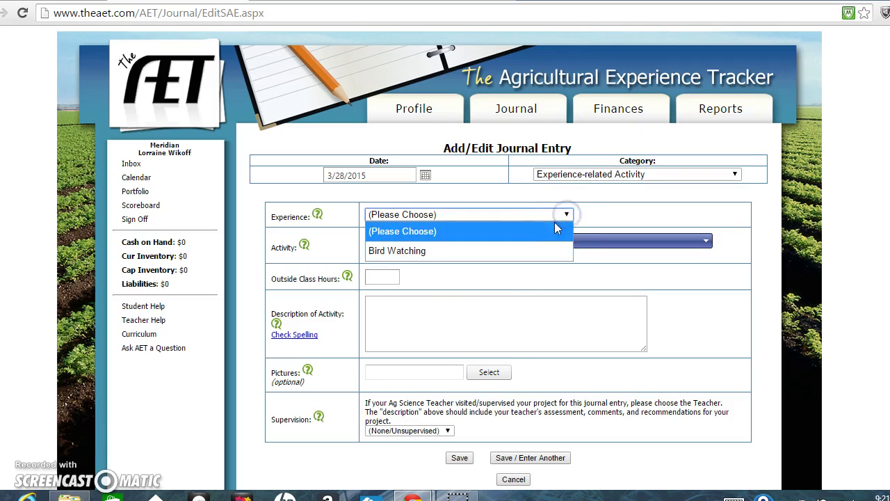
pyautogui.click(505, 252)
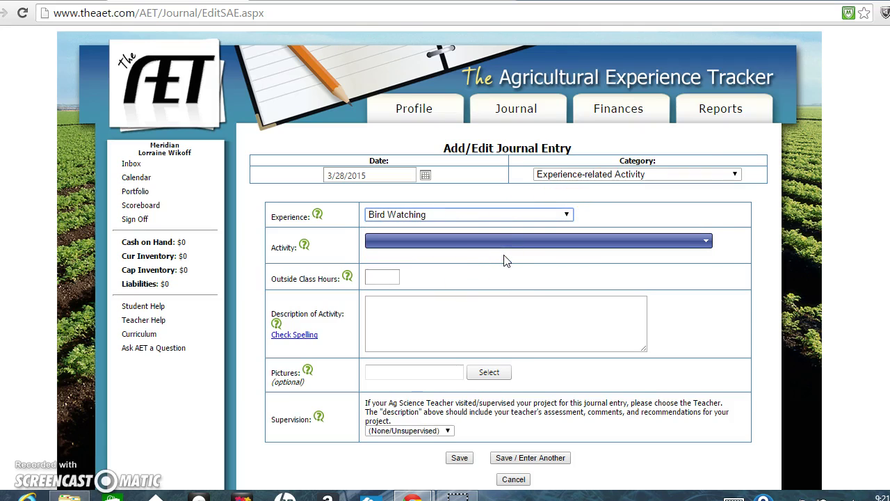
pyautogui.click(376, 280)
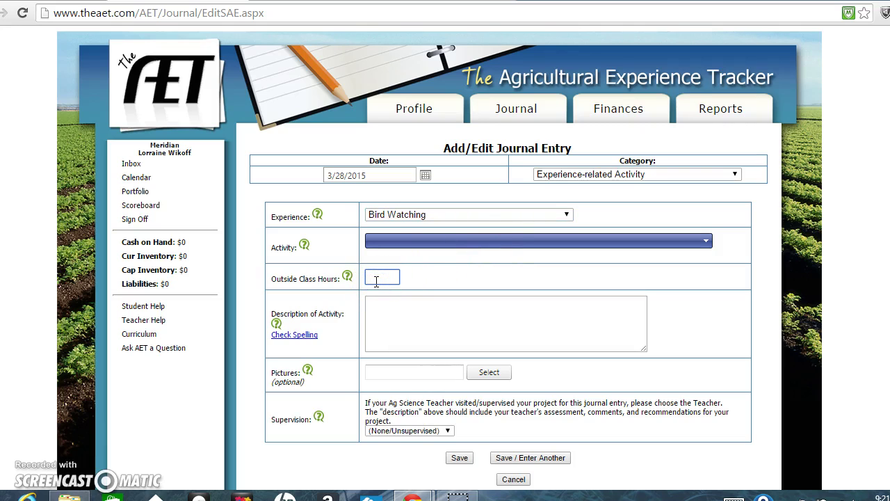
# Step: Enter 2.00 outside class hours and a three-sentence description of bird watching with grandpa
pyautogui.click(376, 280)
pyautogui.click(377, 293)
pyautogui.click(382, 303)
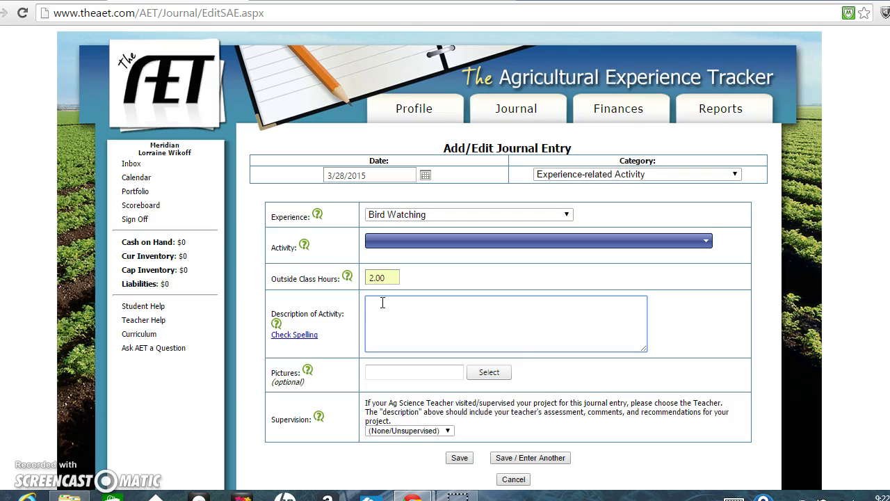
pyautogui.click(407, 274)
pyautogui.click(392, 320)
pyautogui.write('I went bird watching with my grandpa a')
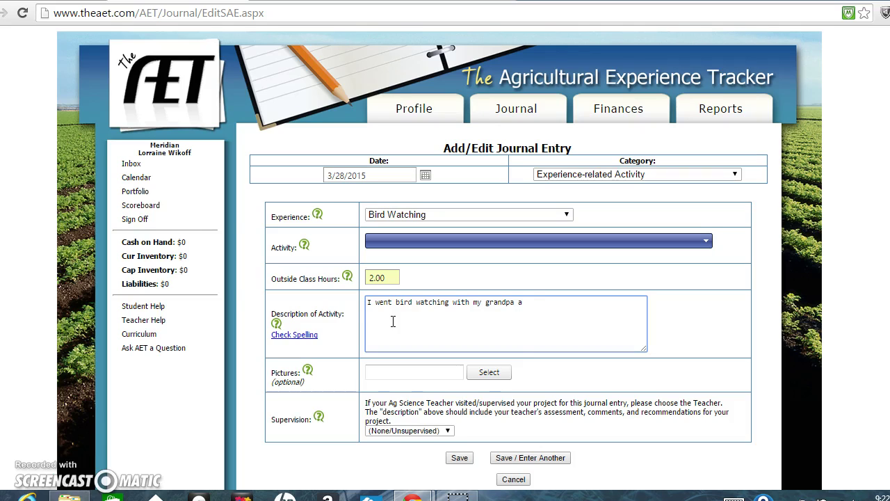
pyautogui.write('t')
pyautogui.write('.....')
pyautogui.write('I used m')
pyautogui.write('y bird watch')
pyautogui.write('ing ')
pyautogui.write('guid')
pyautogui.write('e and')
pyautogui.write('saw')
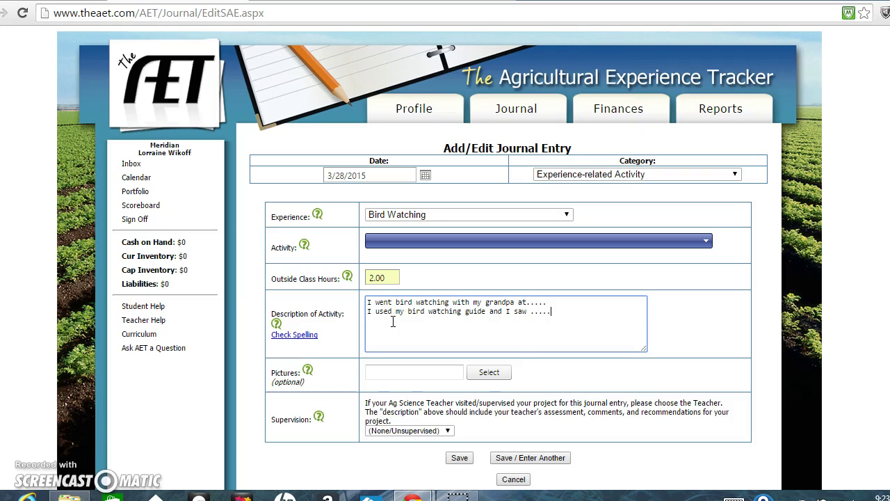
pyautogui.write('I utilized the following tools to do ')
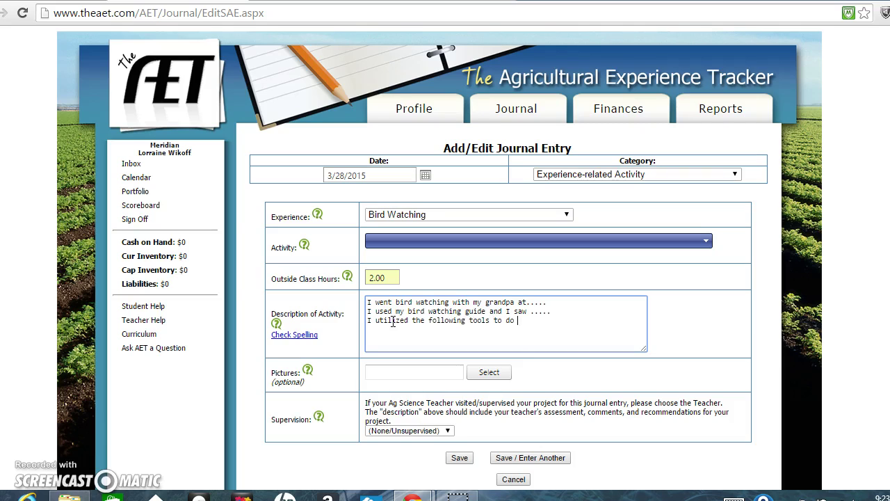
pyautogui.write('this...')
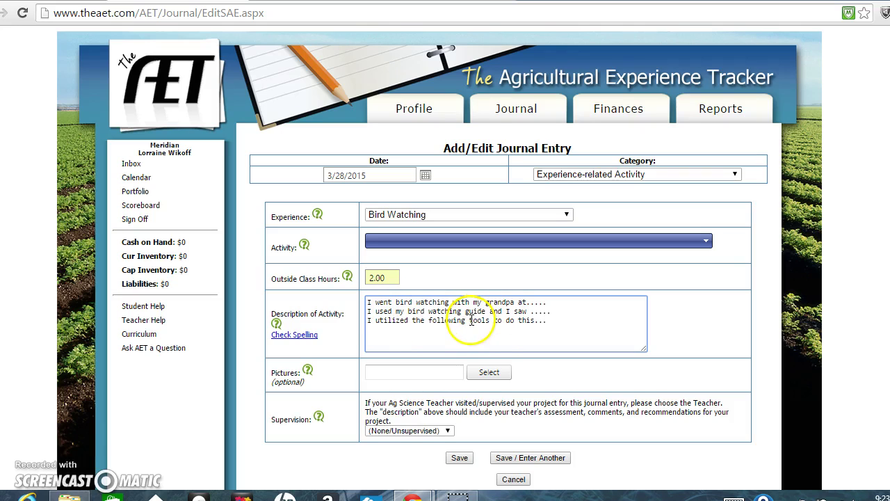
pyautogui.click(383, 279)
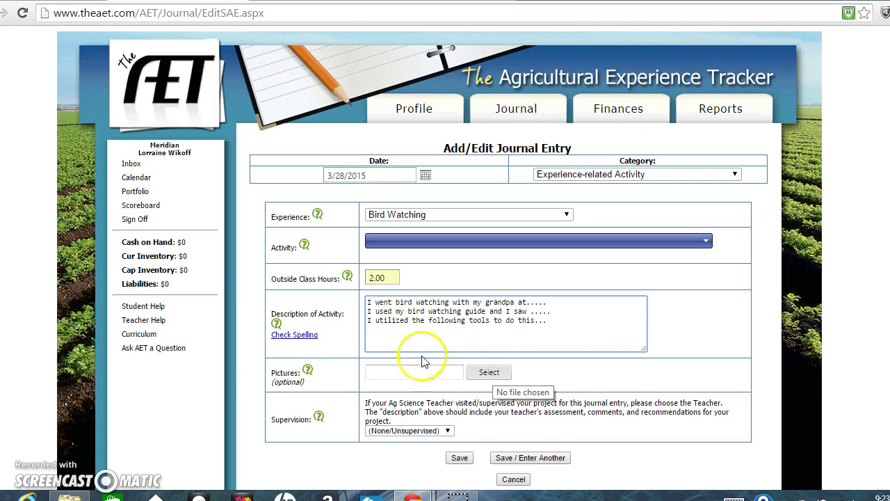
# Step: Bring up the Pictures file dialog, showing the phone's DCIM photo folder
pyautogui.click(489, 372)
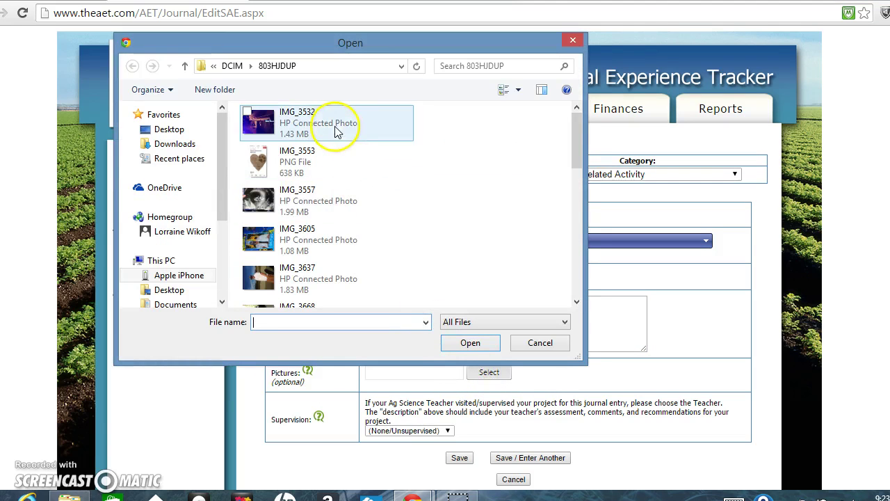
# Step: Select photo IMG_3557 and attach it to the journal entry's Pictures
pyautogui.click(331, 215)
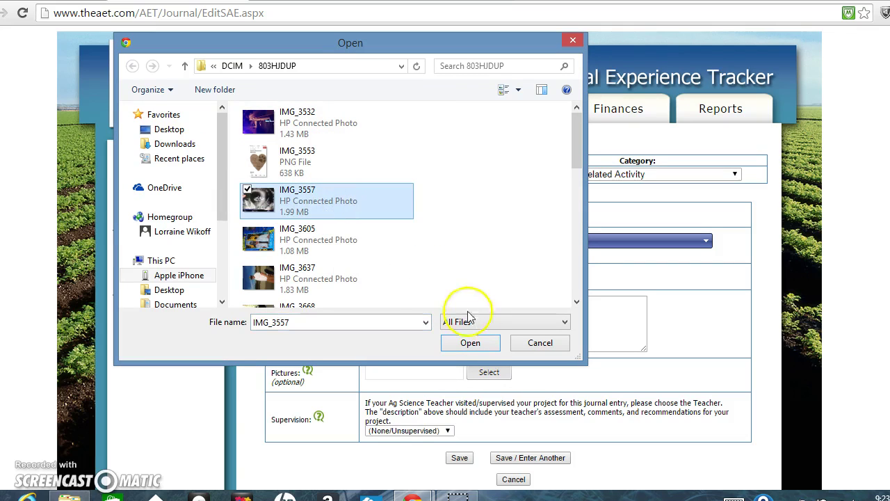
pyautogui.click(476, 342)
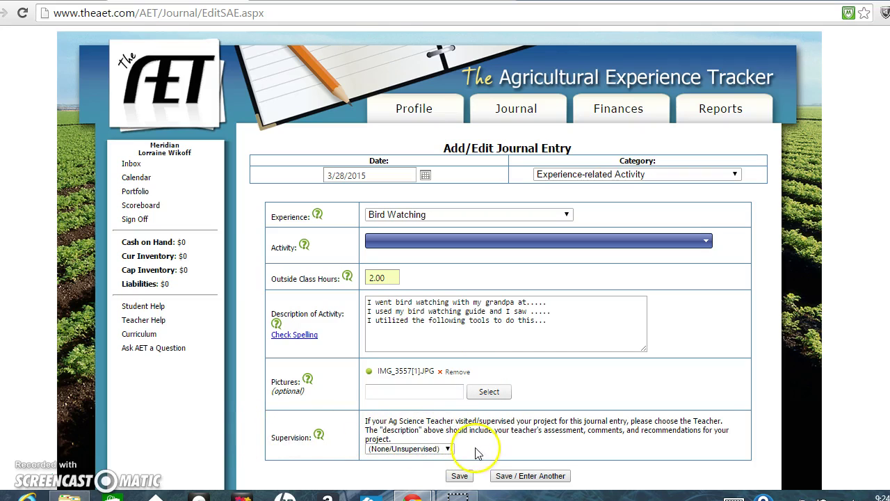
# Step: Try to save the Bird Watching entry; the form reports 'Activity is required.'
pyautogui.moveTo(477, 453); pyautogui.dragTo(275, 427)
pyautogui.click(275, 426)
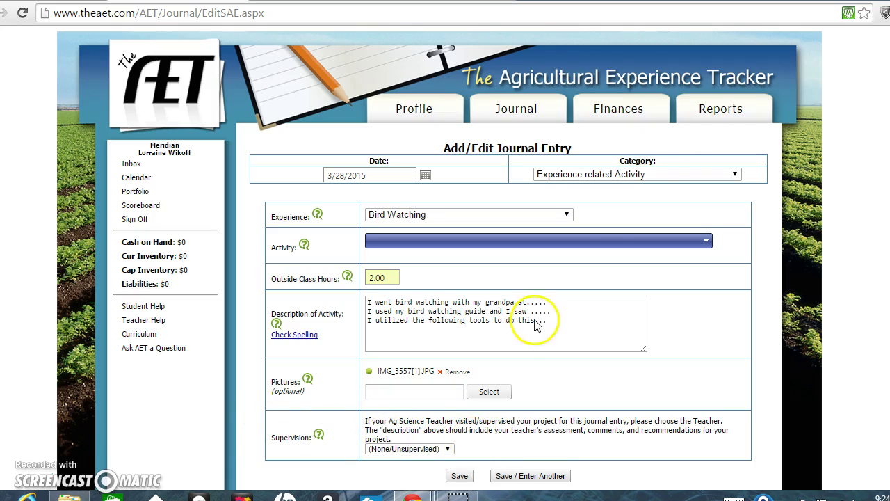
pyautogui.click(459, 475)
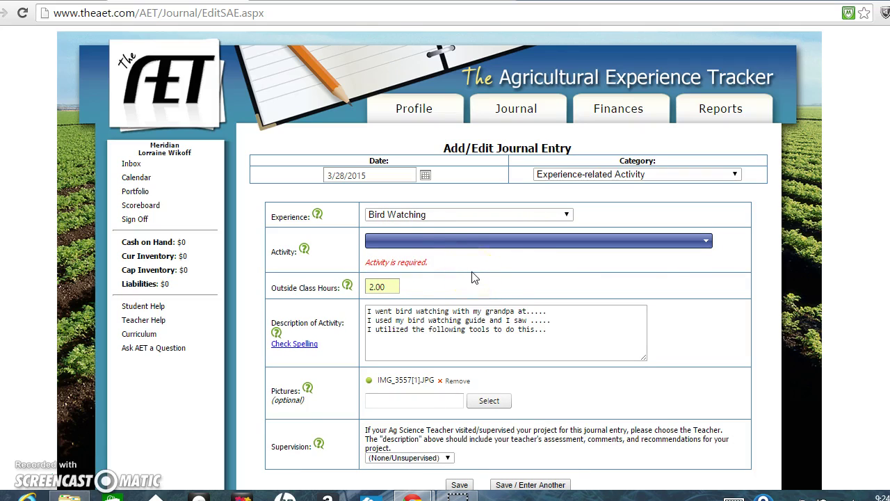
# Step: Choose Managing environmental impacts under Animal Systems as the activity and save the entry
pyautogui.click(449, 249)
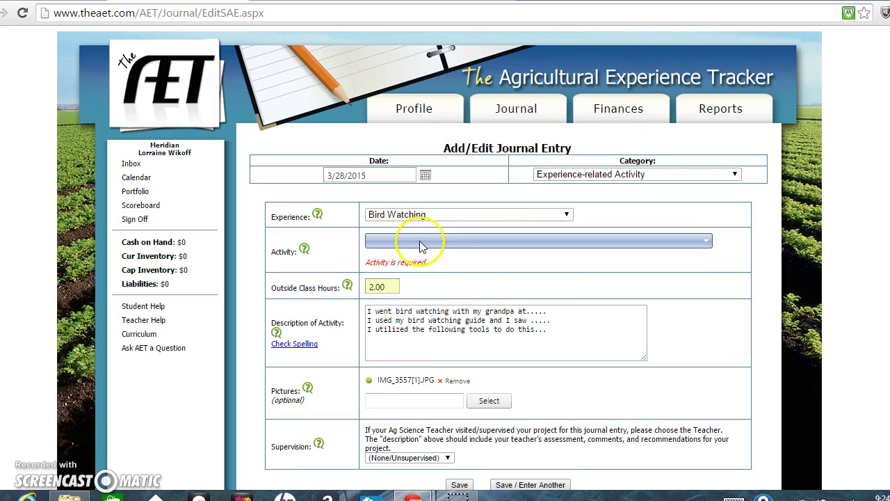
pyautogui.click(422, 245)
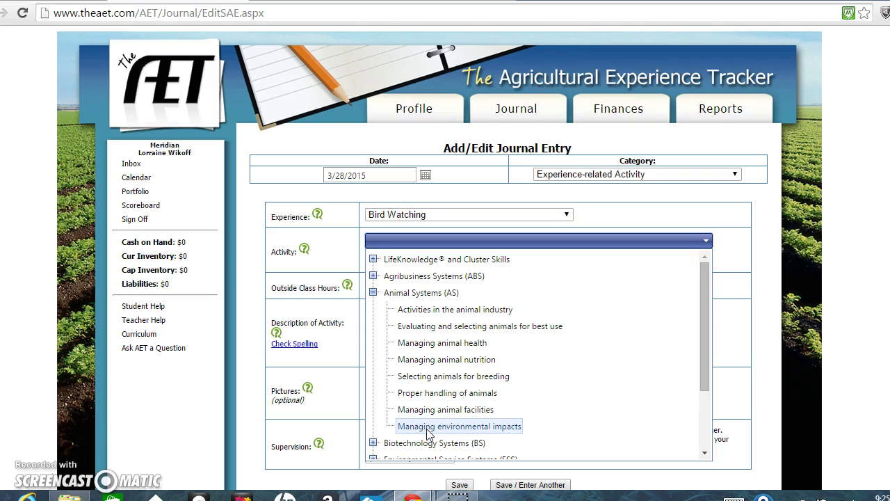
pyautogui.click(426, 429)
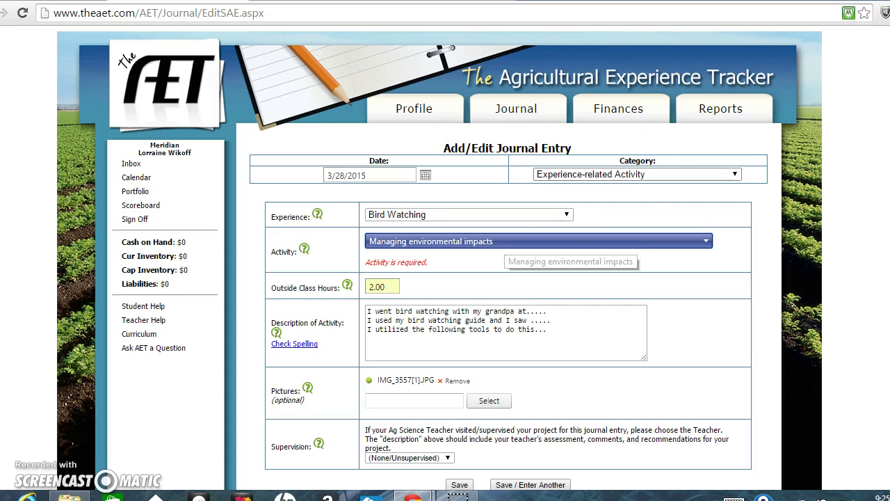
pyautogui.scroll(-2, 445, 278)
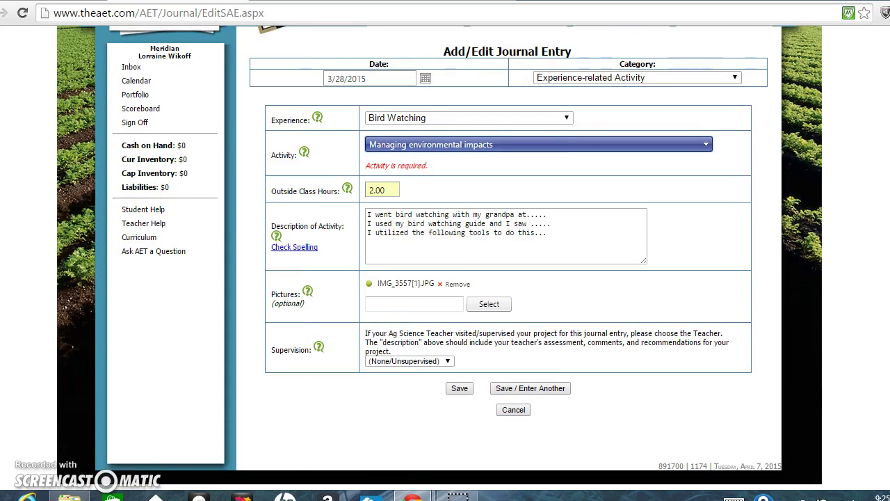
pyautogui.click(883, 114)
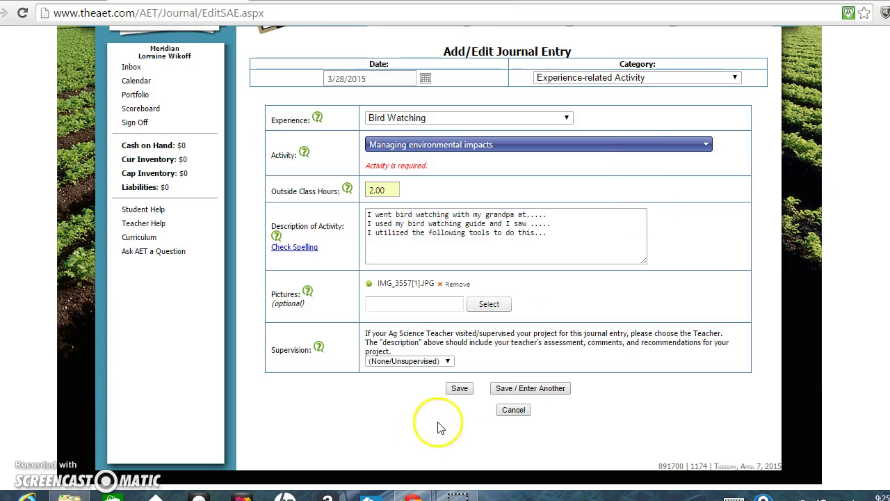
pyautogui.click(460, 391)
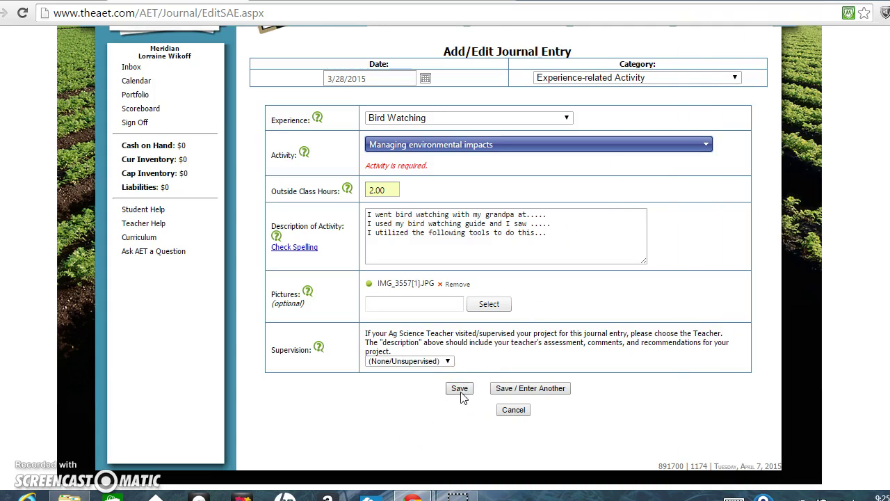
pyautogui.click(460, 390)
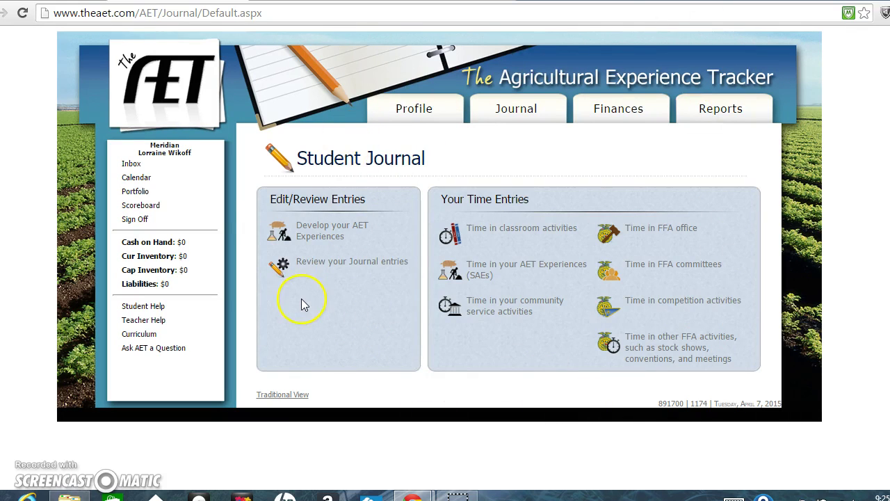
# Step: Review the journal entries to see the 3/28/2015 Bird Watching entry with 2.00 outside hours
pyautogui.click(332, 264)
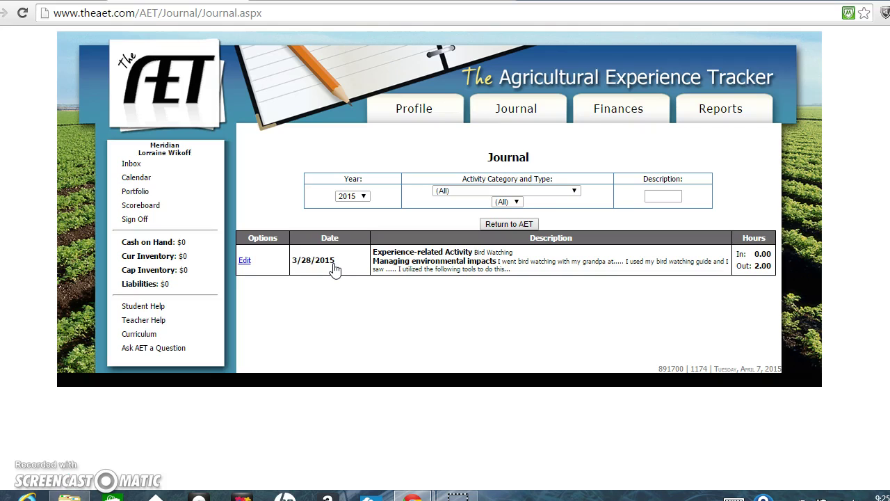
pyautogui.moveTo(596, 276); pyautogui.dragTo(249, 249)
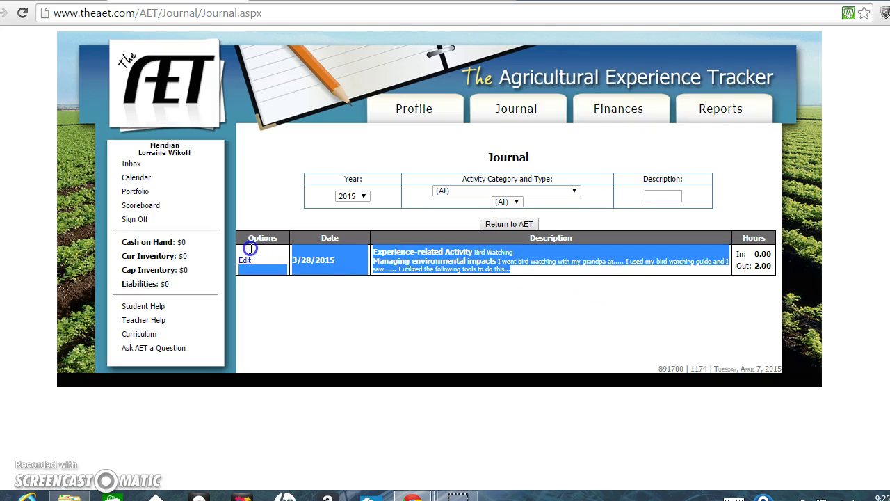
pyautogui.click(264, 197)
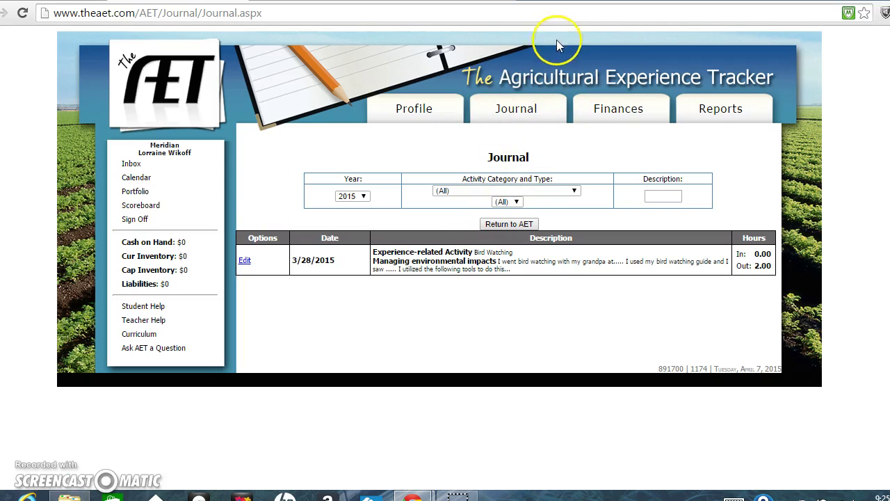
# Step: Go to the student profile's Account Information and Settings page
pyautogui.click(416, 111)
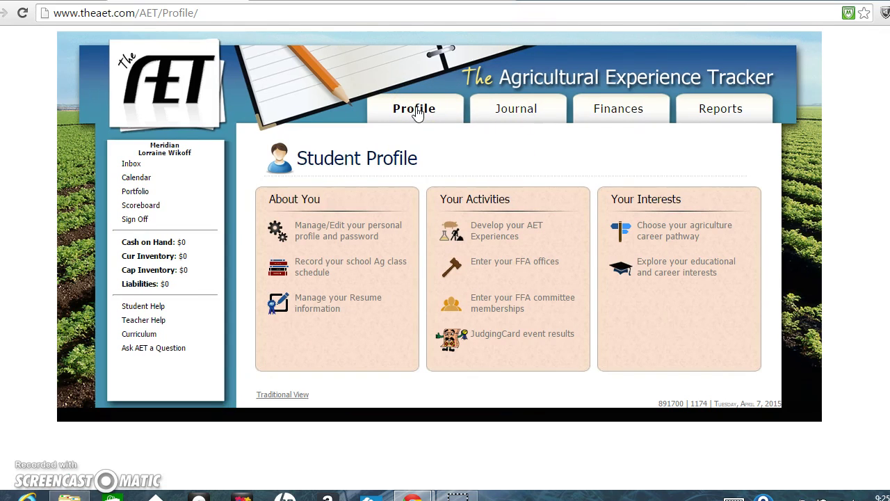
pyautogui.click(415, 113)
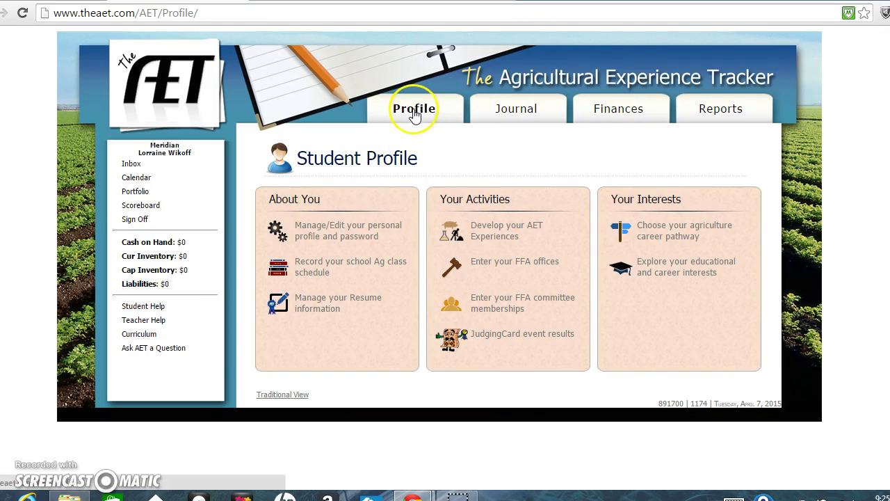
pyautogui.click(314, 236)
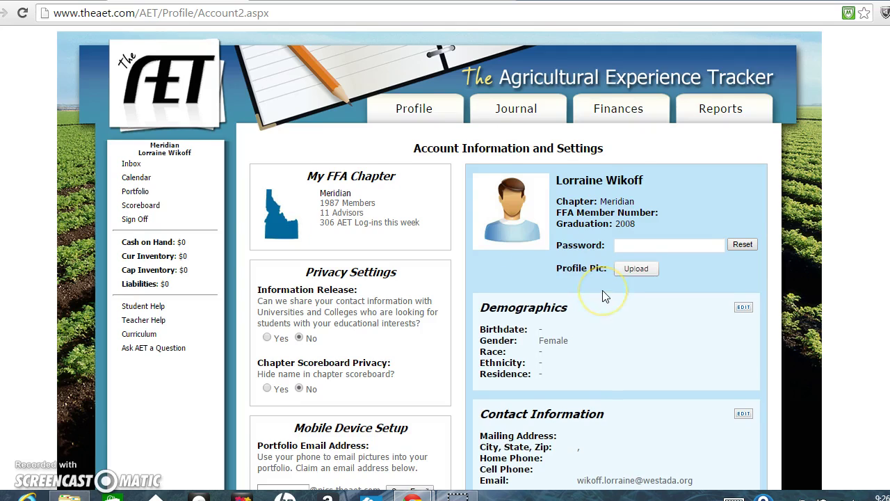
pyautogui.scroll(-3, 604, 296)
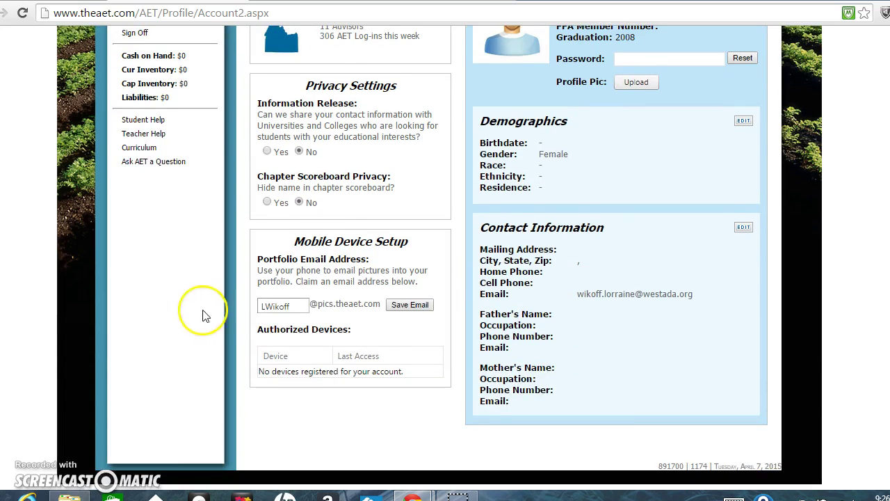
# Step: Save the claimed pics.theaet.com portfolio email address under Mobile Device Setup
pyautogui.moveTo(294, 241); pyautogui.dragTo(410, 256)
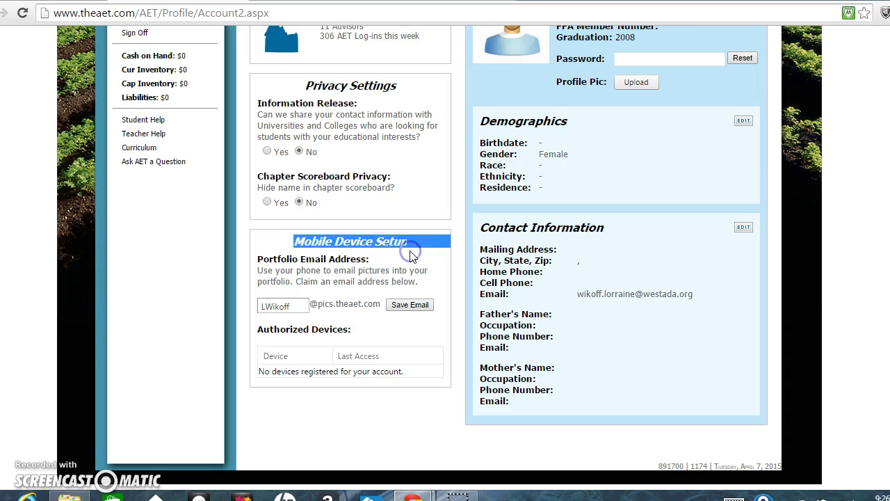
pyautogui.click(342, 274)
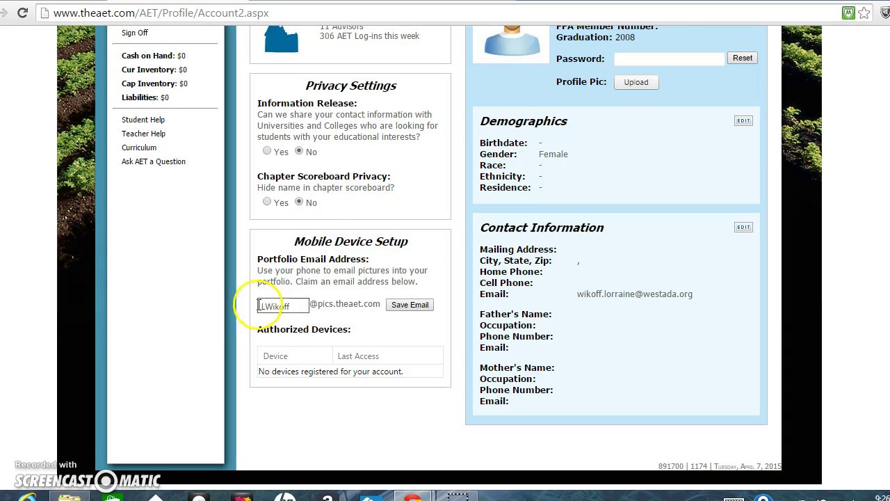
pyautogui.moveTo(258, 306); pyautogui.dragTo(295, 306)
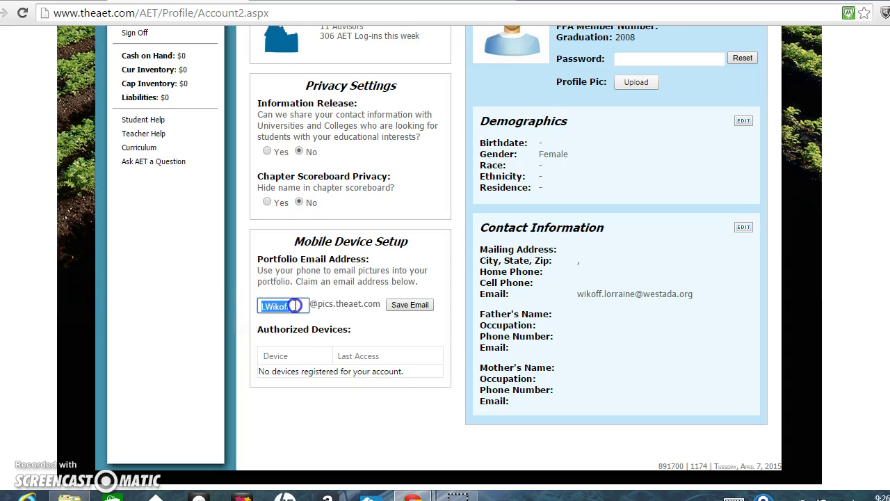
pyautogui.click(296, 327)
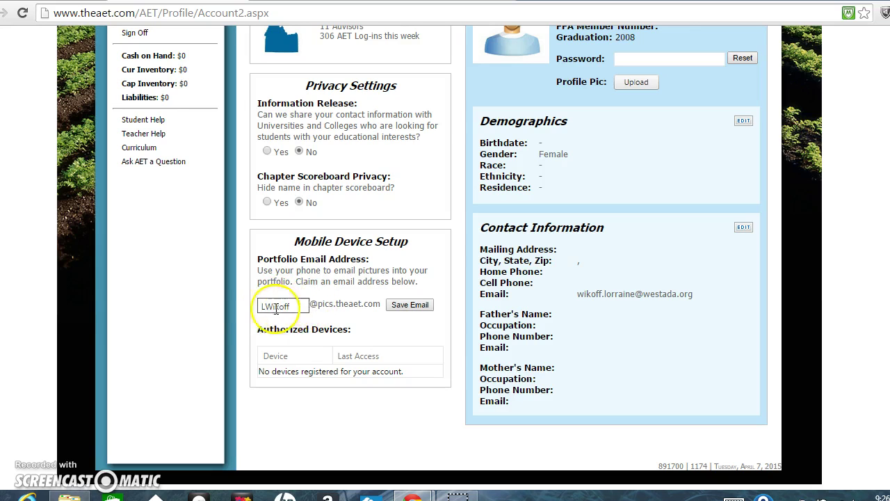
pyautogui.click(417, 310)
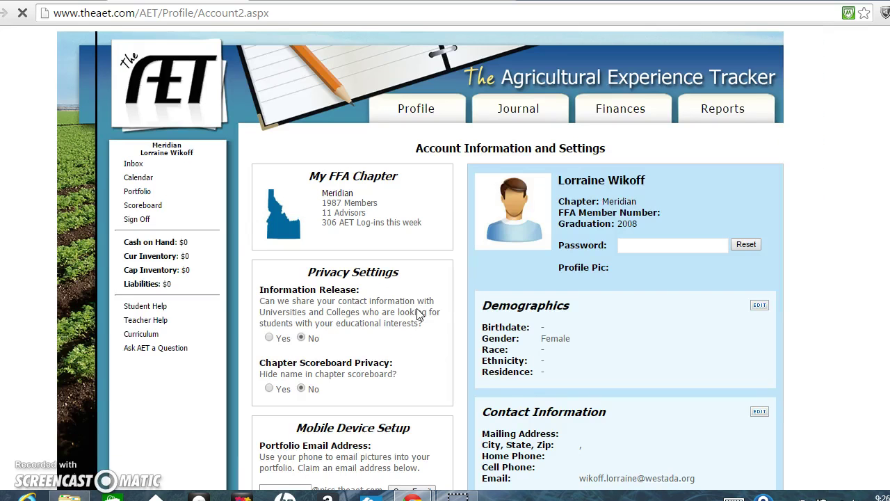
pyautogui.click(662, 134)
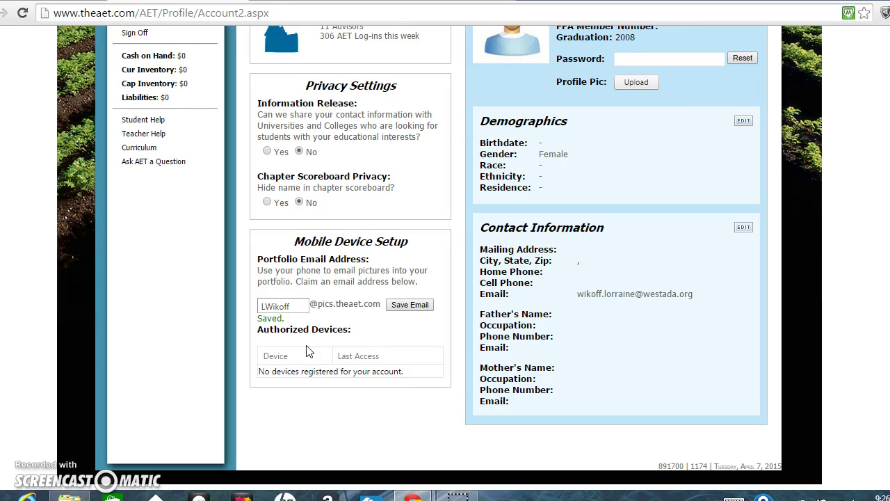
pyautogui.scroll(3, 310, 351)
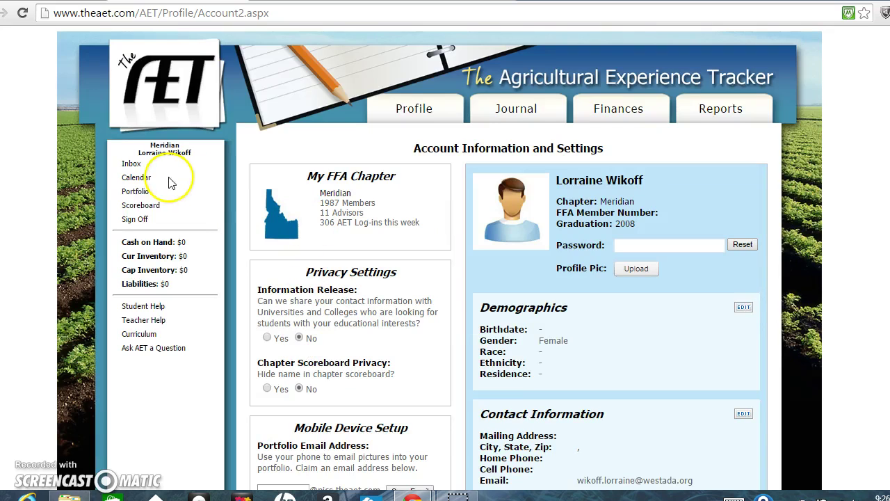
# Step: Open My Portfolio and filter it to the Bird Watching experience's photos
pyautogui.click(137, 192)
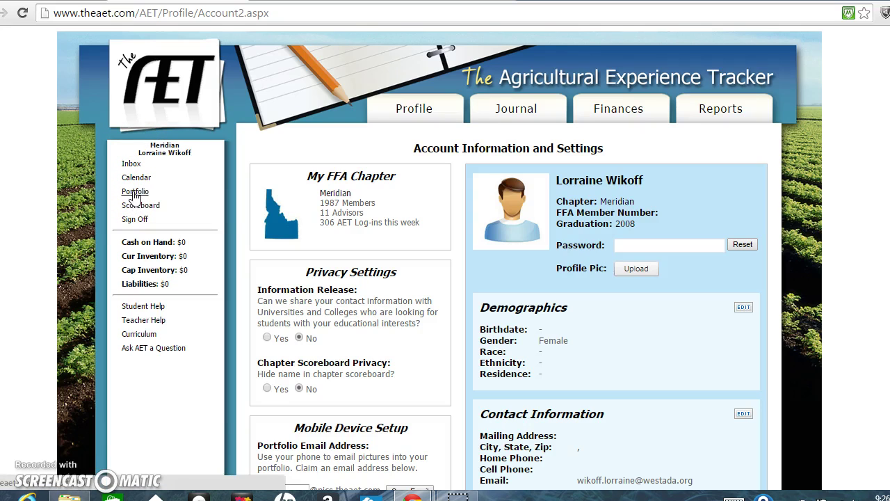
pyautogui.click(133, 194)
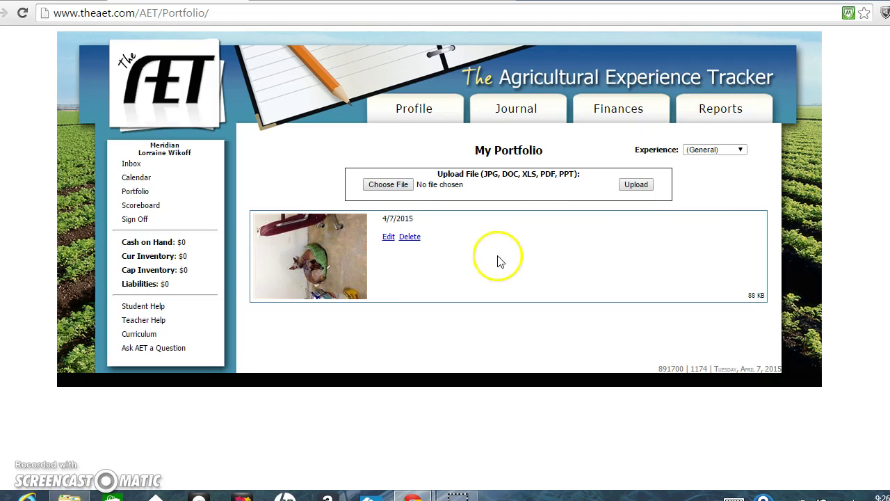
pyautogui.click(741, 150)
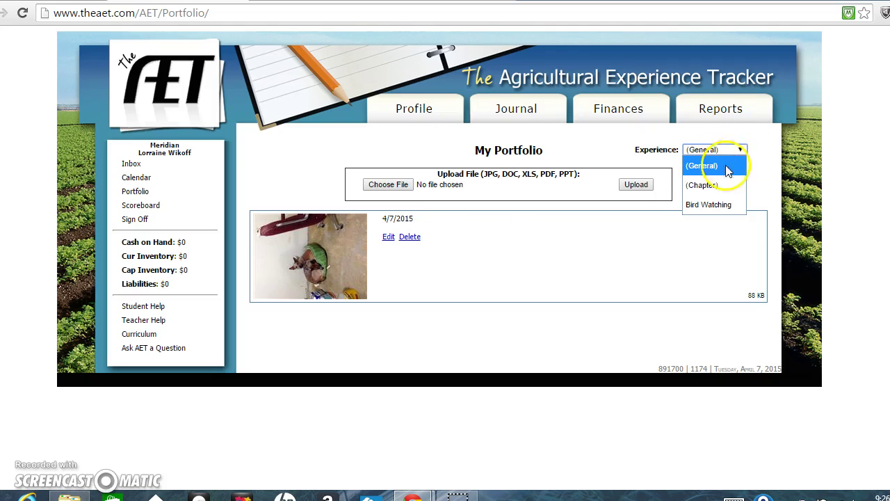
pyautogui.click(717, 205)
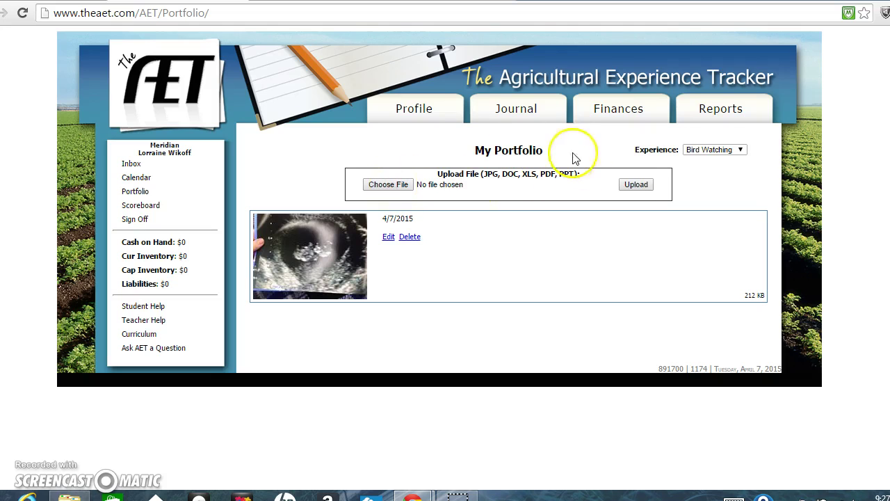
pyautogui.click(382, 185)
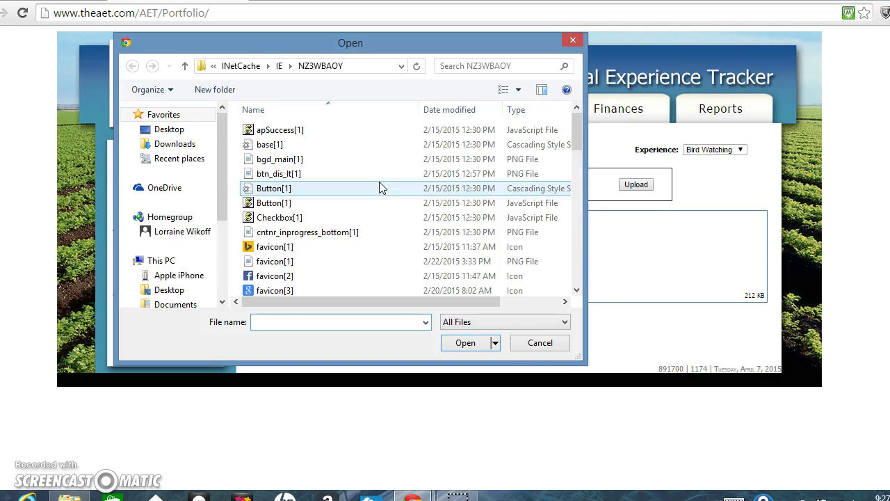
# Step: Upload IMG_3605 from iPhone DCIM > 803HJDUP as the second Bird Watching portfolio picture
pyautogui.click(177, 275)
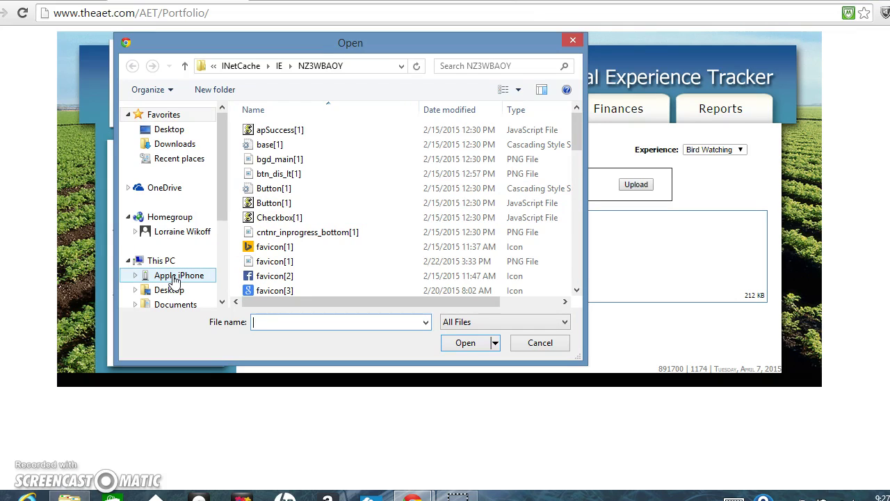
pyautogui.click(175, 277)
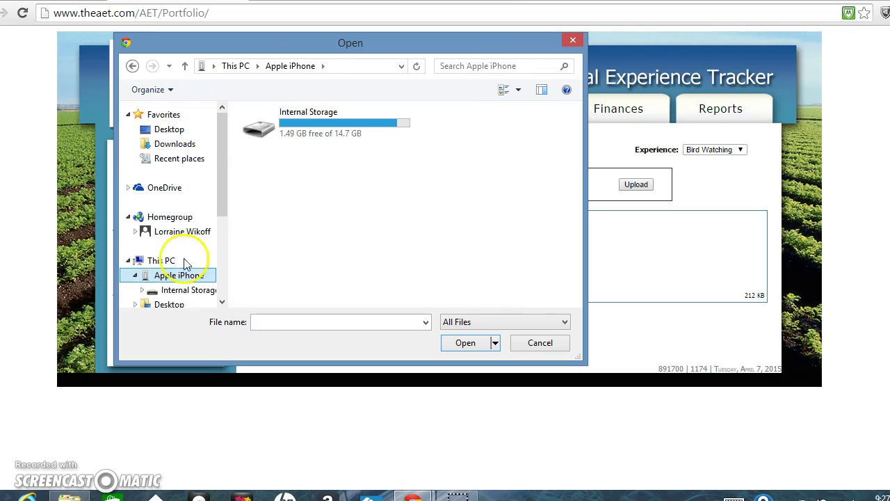
pyautogui.click(320, 126)
pyautogui.doubleClick(320, 126)
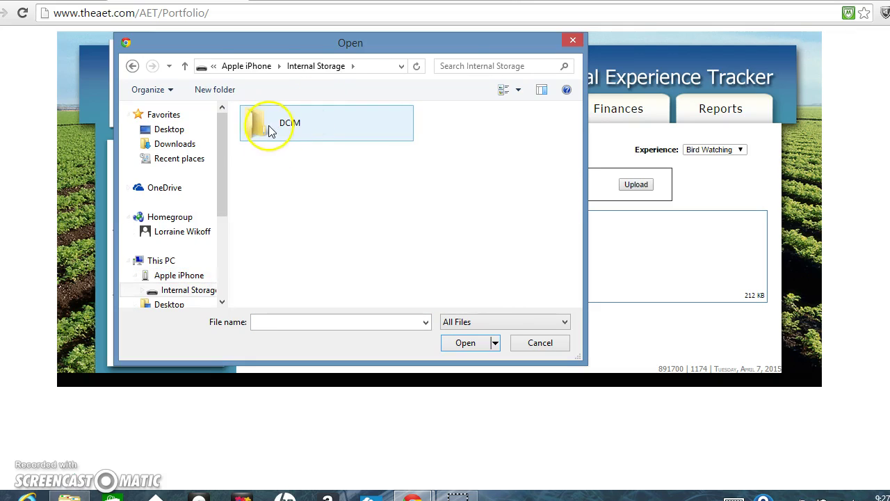
pyautogui.doubleClick(270, 130)
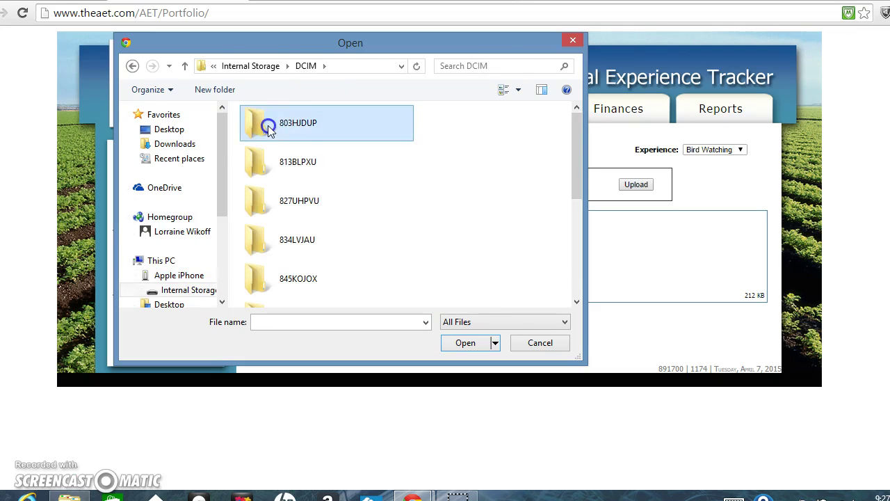
pyautogui.doubleClick(269, 130)
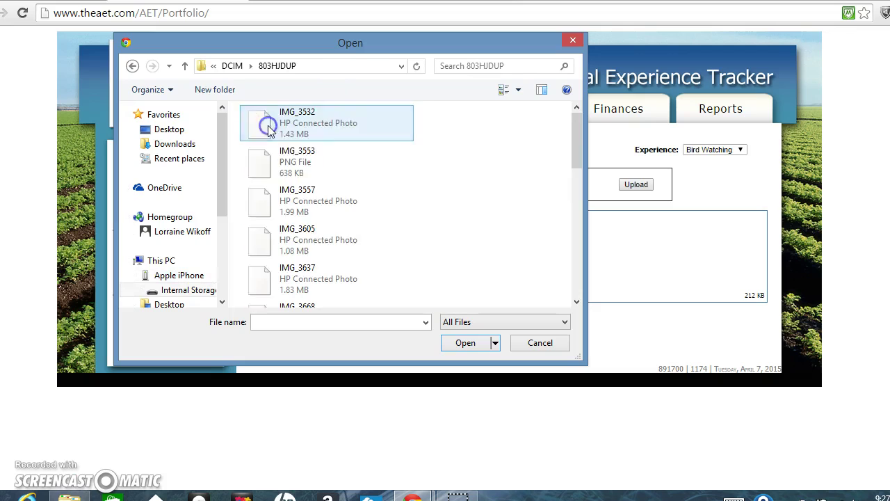
pyautogui.click(281, 245)
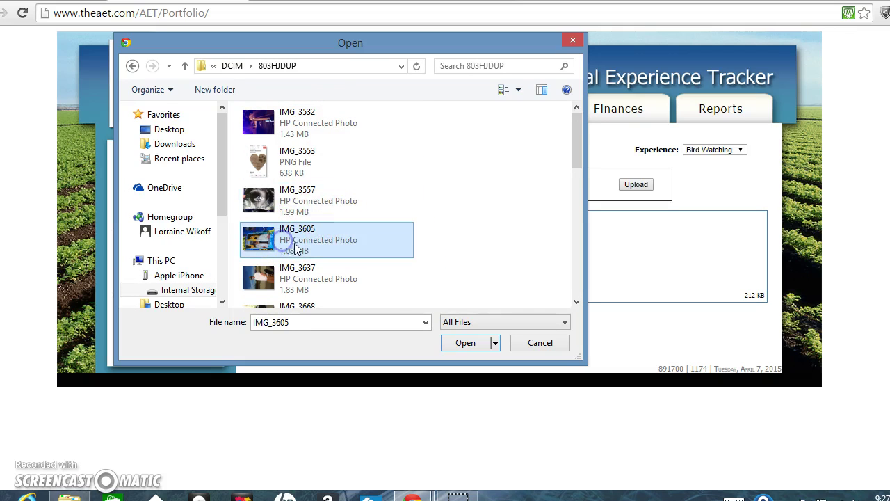
pyautogui.click(464, 343)
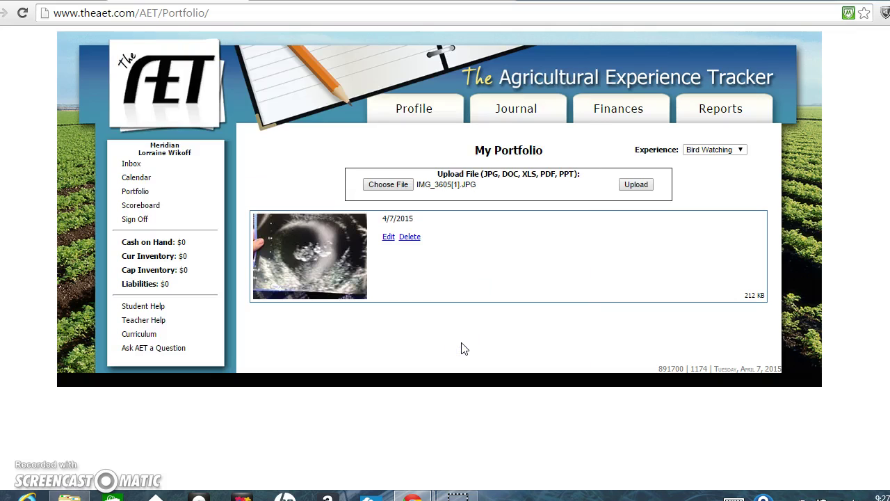
pyautogui.click(636, 185)
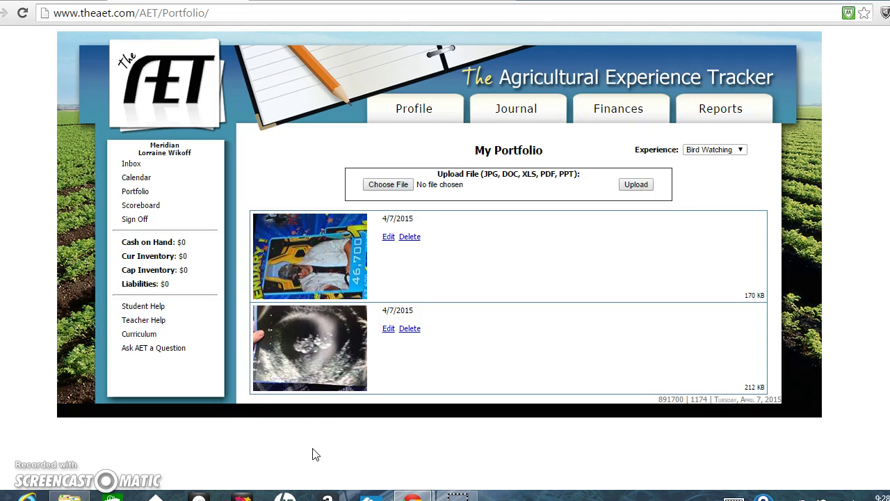
# Step: Open the Journal section and review the list of existing journal entries
pyautogui.click(520, 114)
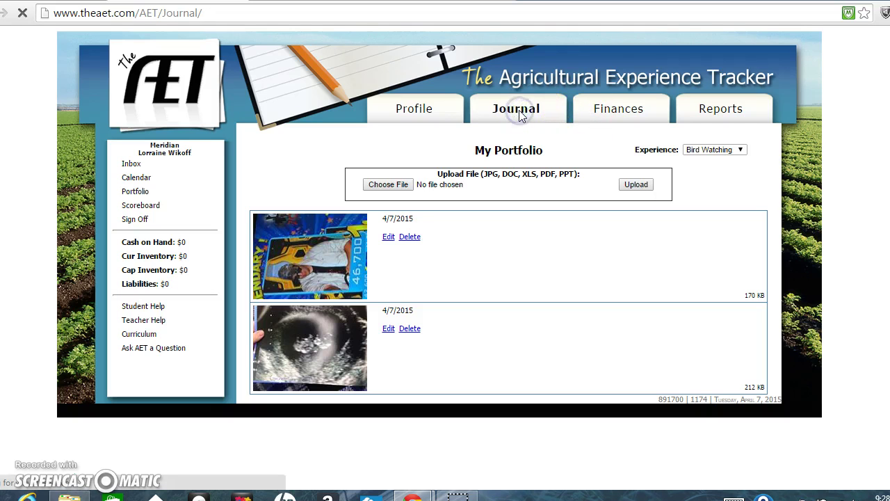
pyautogui.click(338, 271)
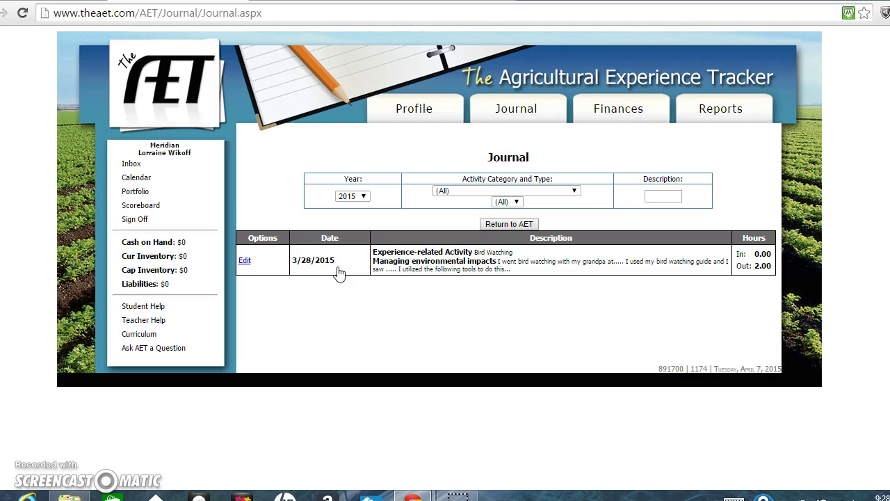
pyautogui.click(325, 141)
# Step: Return to the school website and view the April 24 Animal Science event on the Class Calendar
pyautogui.click(454, 1)
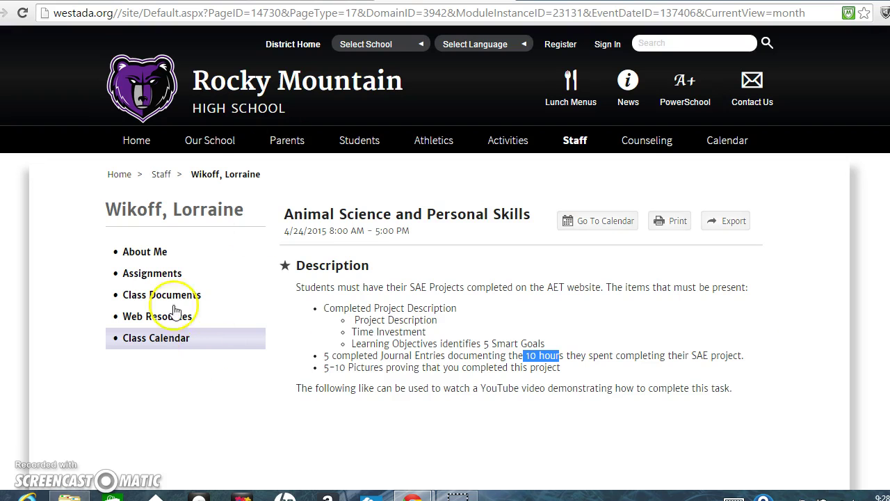
pyautogui.click(154, 341)
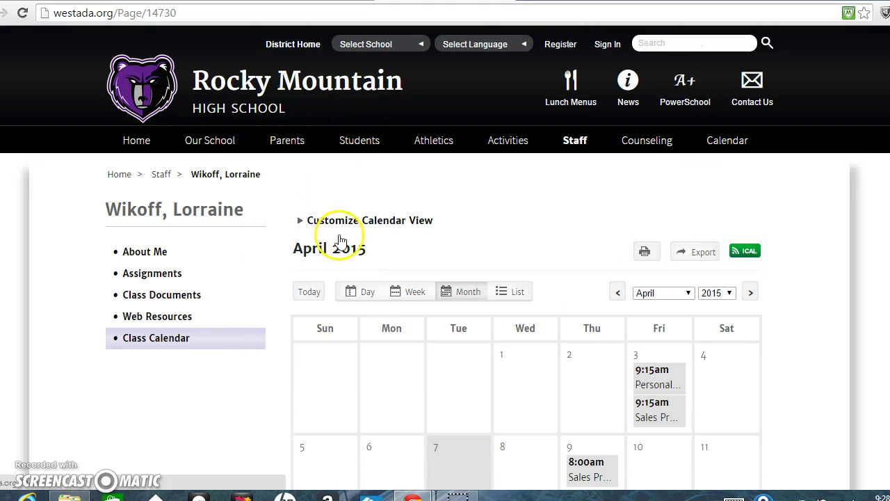
pyautogui.scroll(-5, 655, 258)
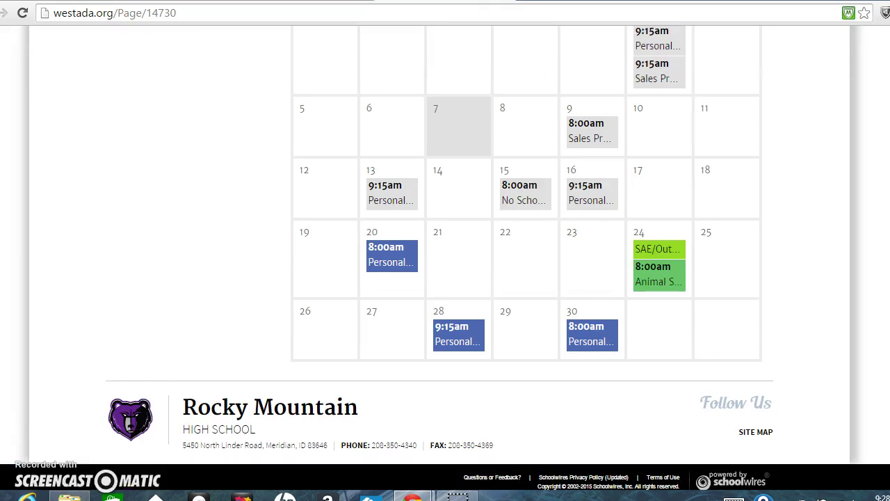
pyautogui.moveTo(657, 258)
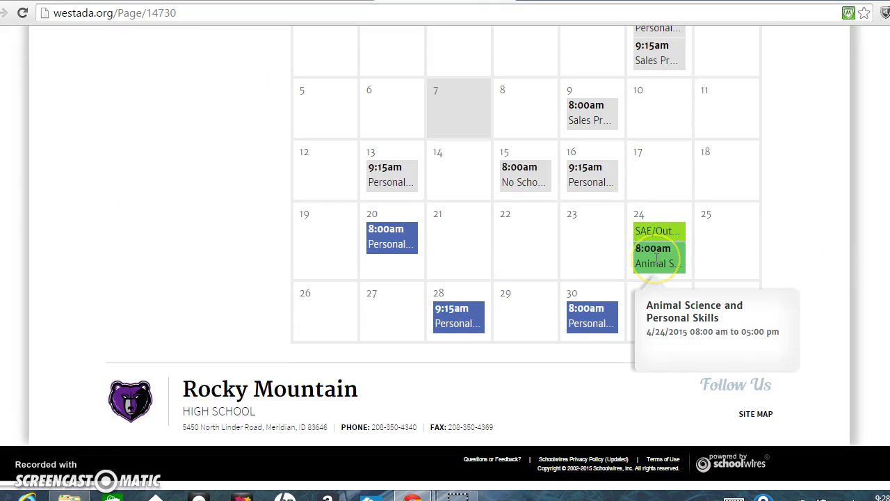